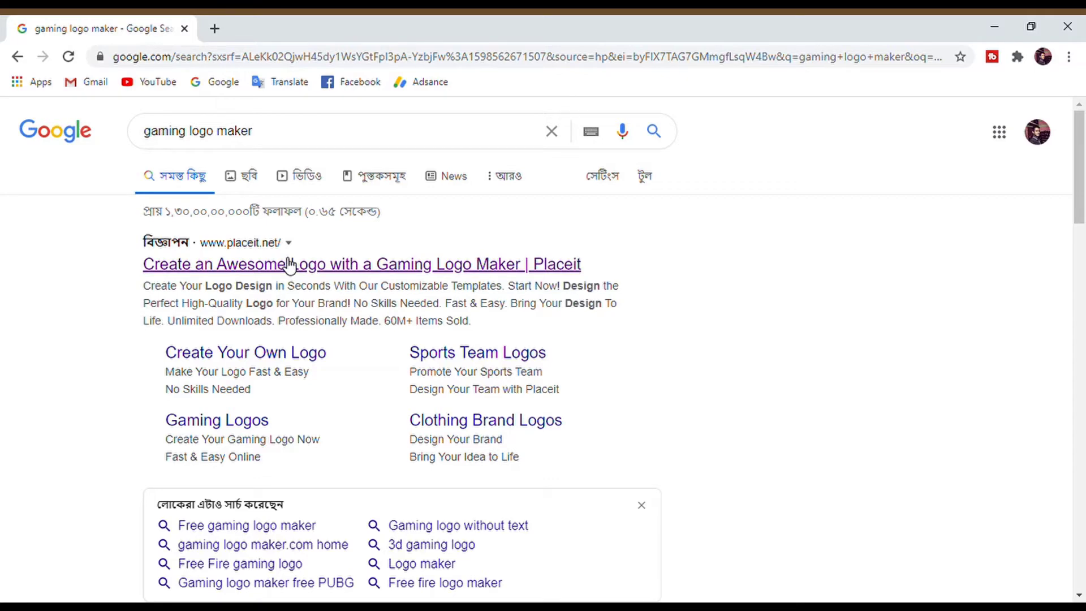
- Open Placeit's Gaming Logo Maker page from the search results and start making a gaming logo
click(262, 267)
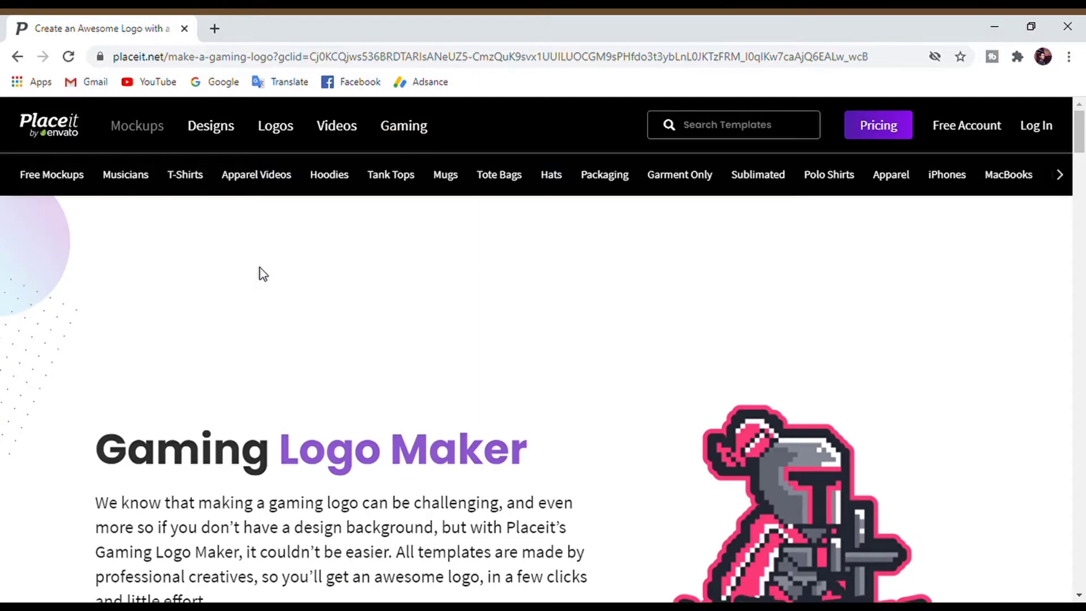
scroll(227, 354, down, 3)
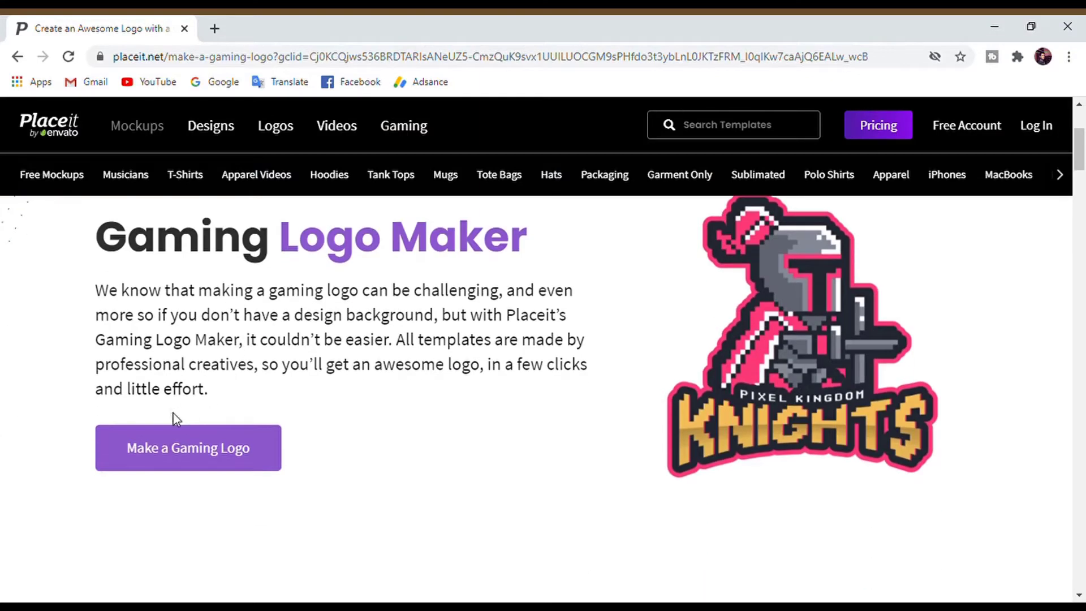
click(188, 453)
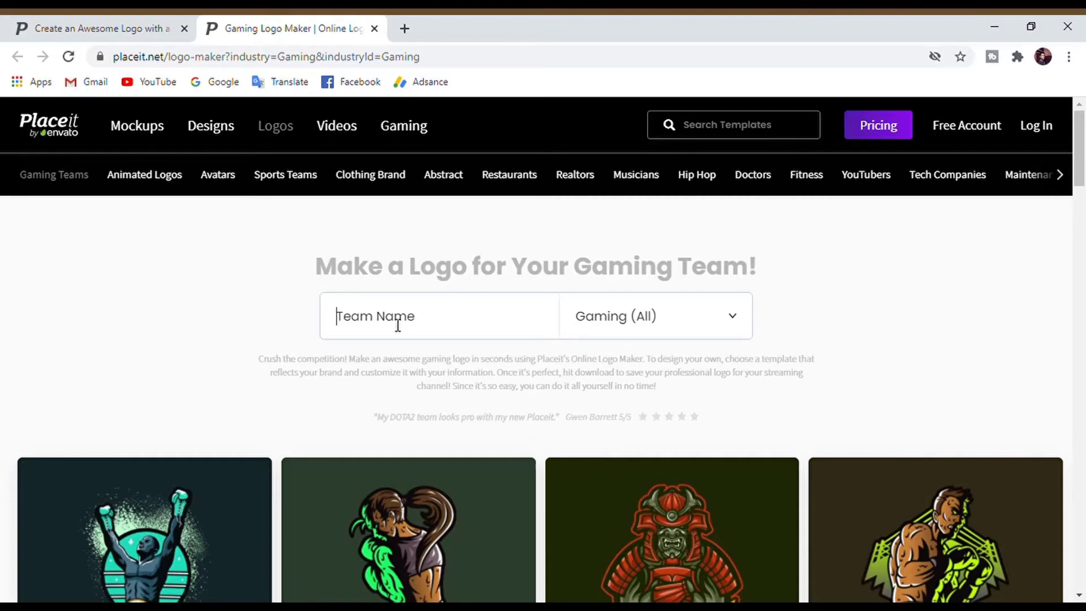
- Enter the gaming channel's name as the team name for the logo templates
click(376, 366)
click(521, 322)
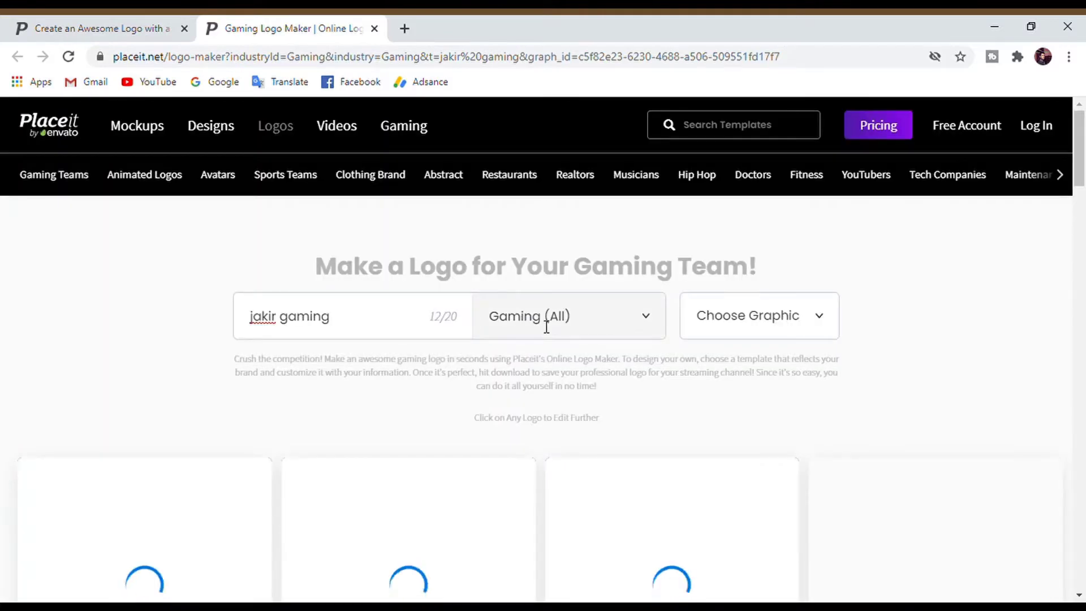
- Browse the first page of gaming logo templates to compare the available designs
scroll(546, 327, down, 4)
scroll(536, 327, up, 2)
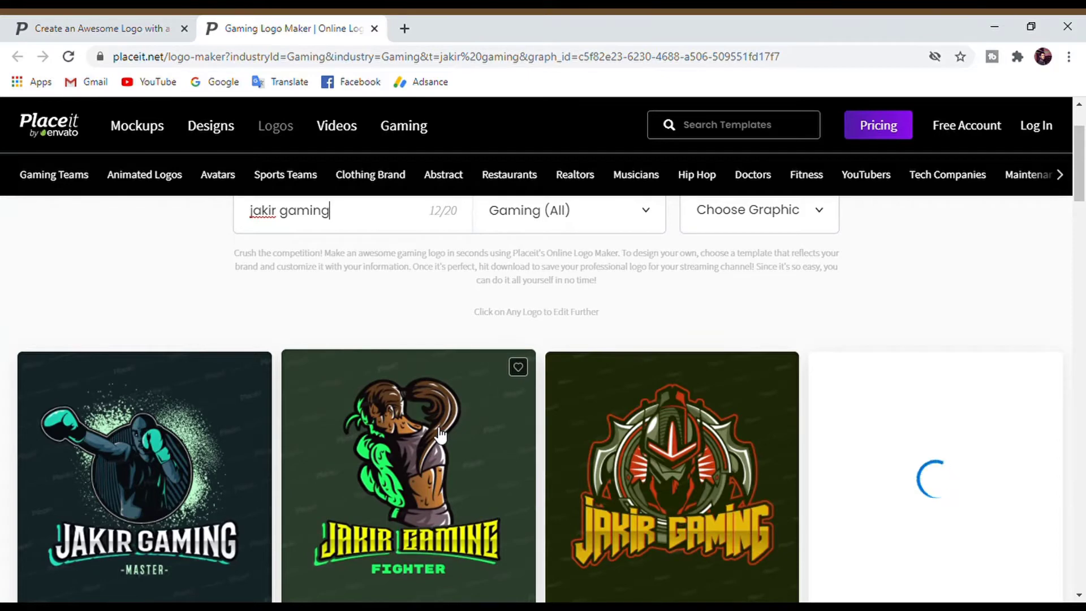
scroll(442, 435, down, 2)
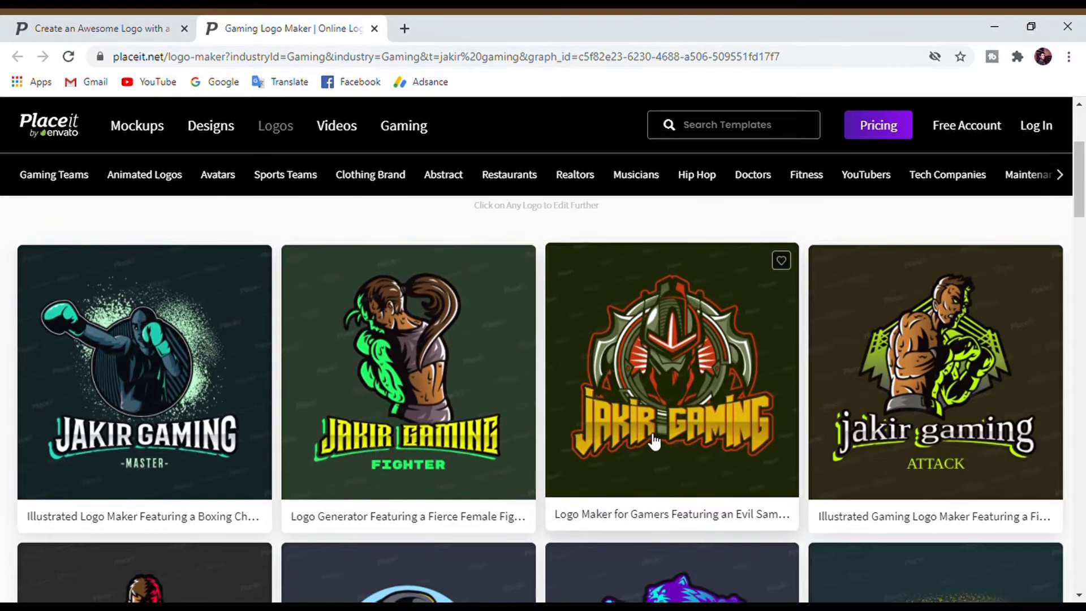
scroll(716, 438, down, 3)
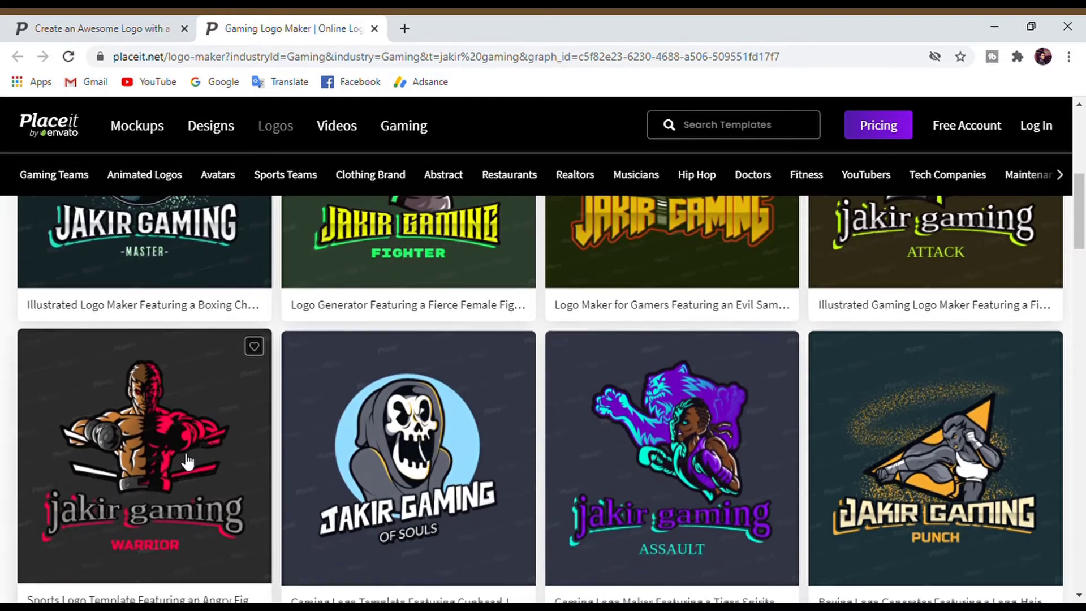
scroll(187, 459, down, 2)
scroll(740, 410, down, 1)
scroll(736, 413, down, 5)
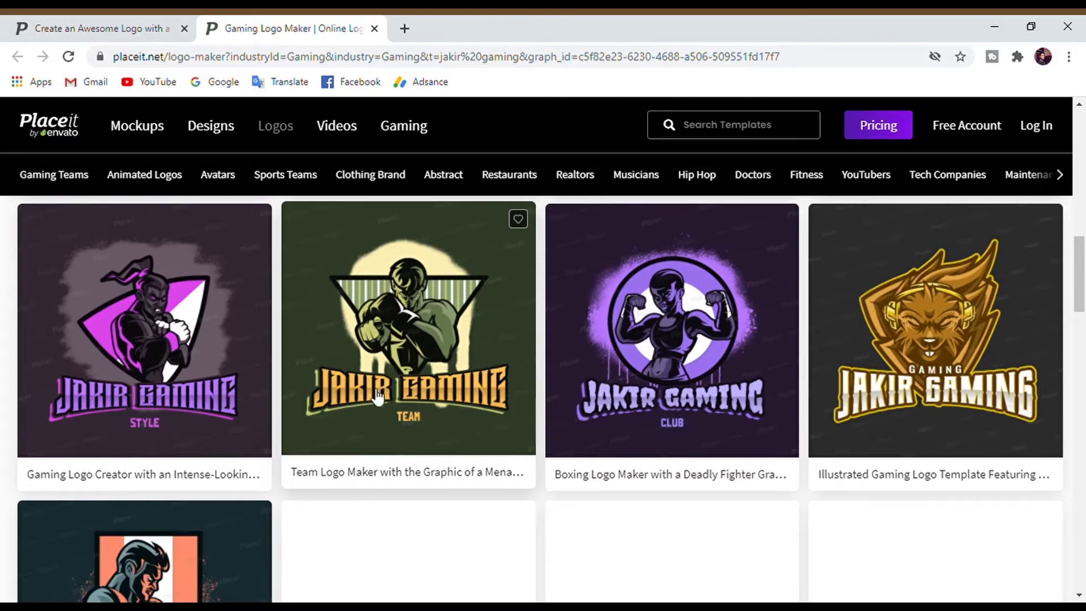
scroll(215, 359, up, 7)
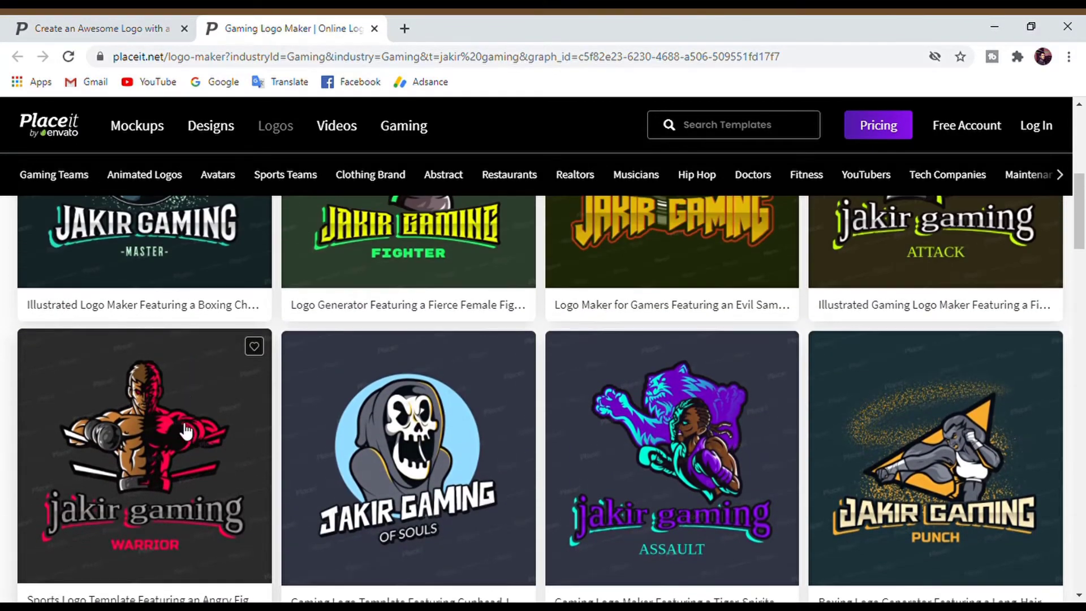
scroll(437, 382, down, 2)
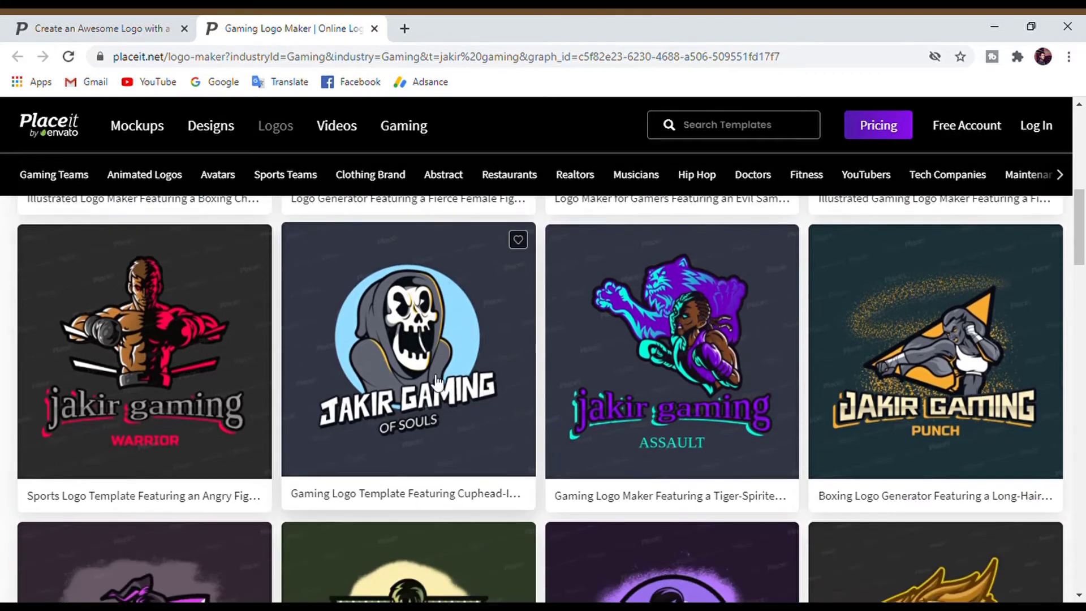
scroll(438, 383, down, 6)
scroll(444, 383, down, 15)
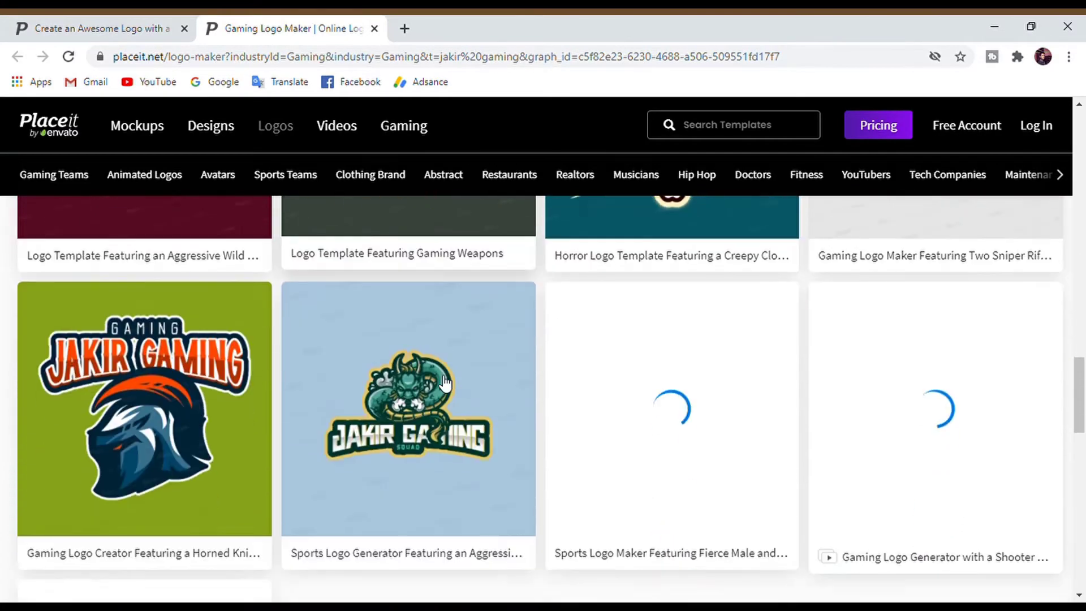
scroll(445, 383, down, 10)
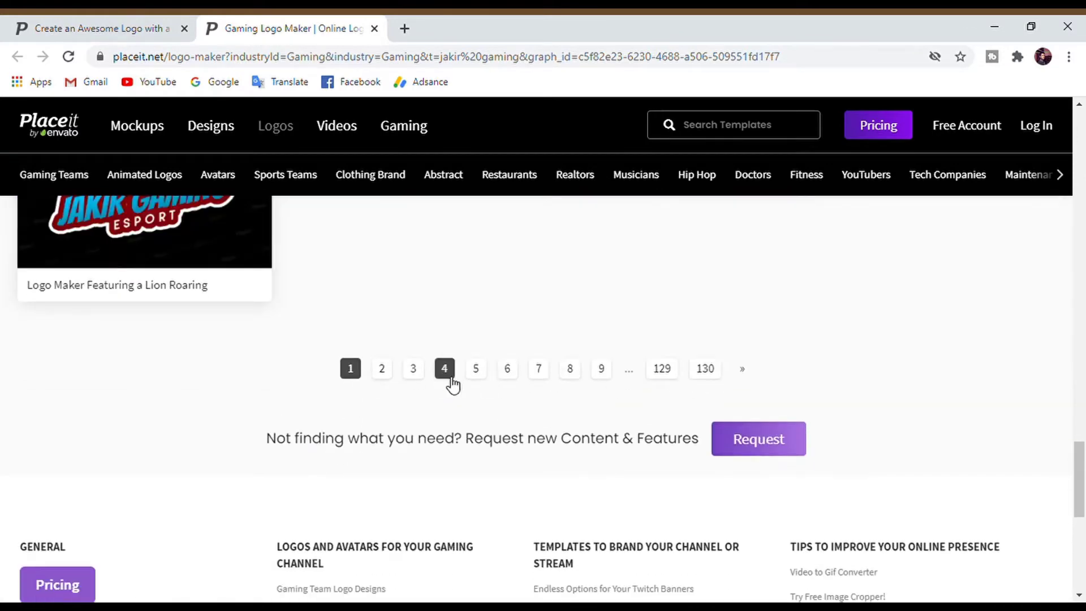
scroll(456, 384, up, 4)
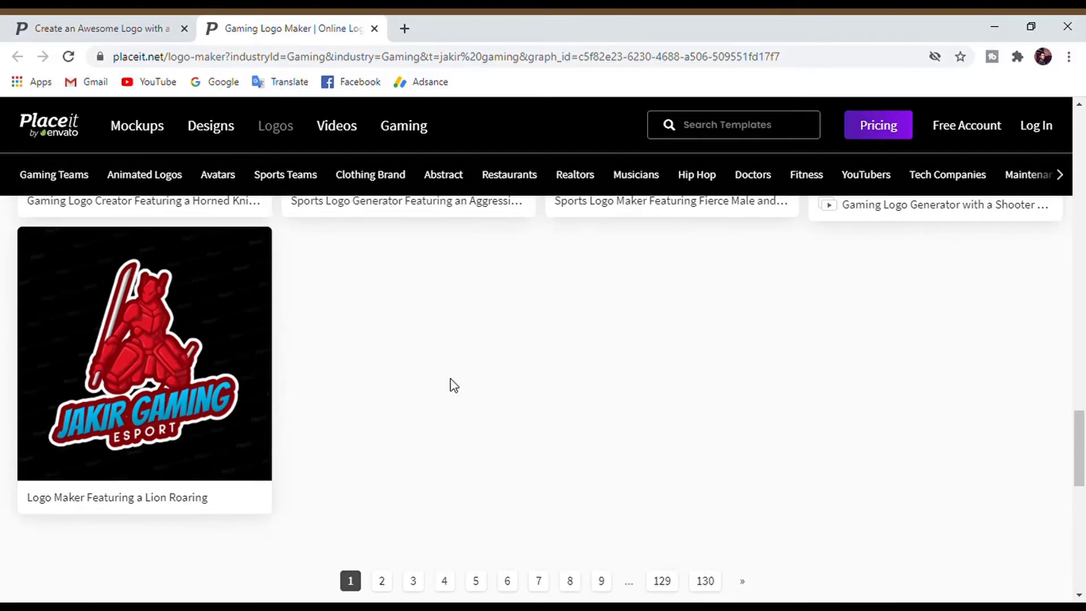
scroll(455, 385, up, 14)
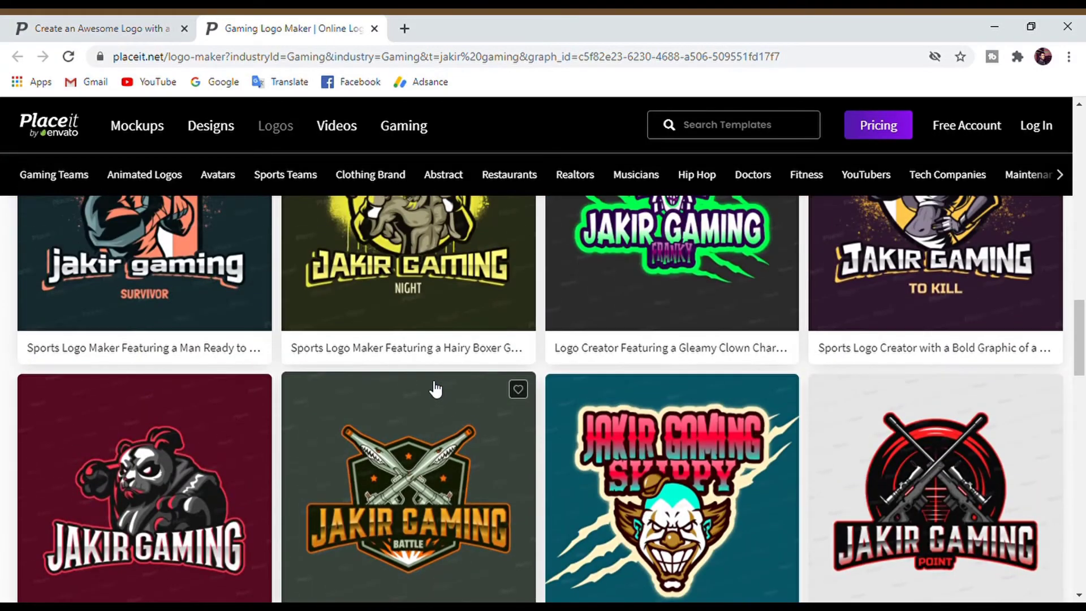
scroll(435, 389, up, 12)
scroll(419, 391, up, 3)
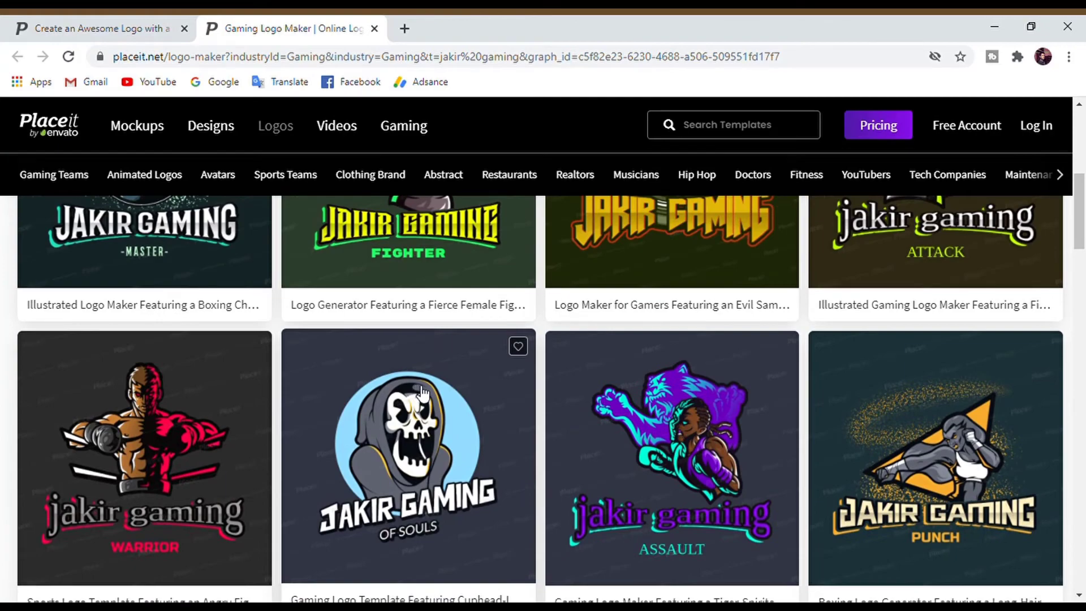
- Open the gaming logo template featuring two sniper rifles for editing and inspect its design
scroll(418, 390, down, 10)
scroll(438, 390, down, 7)
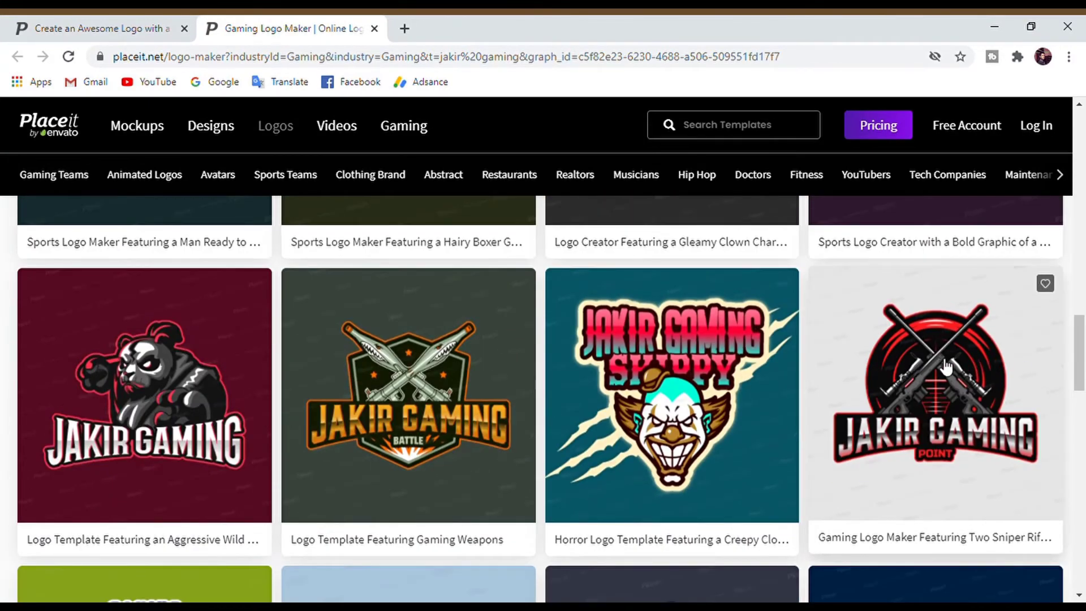
click(924, 360)
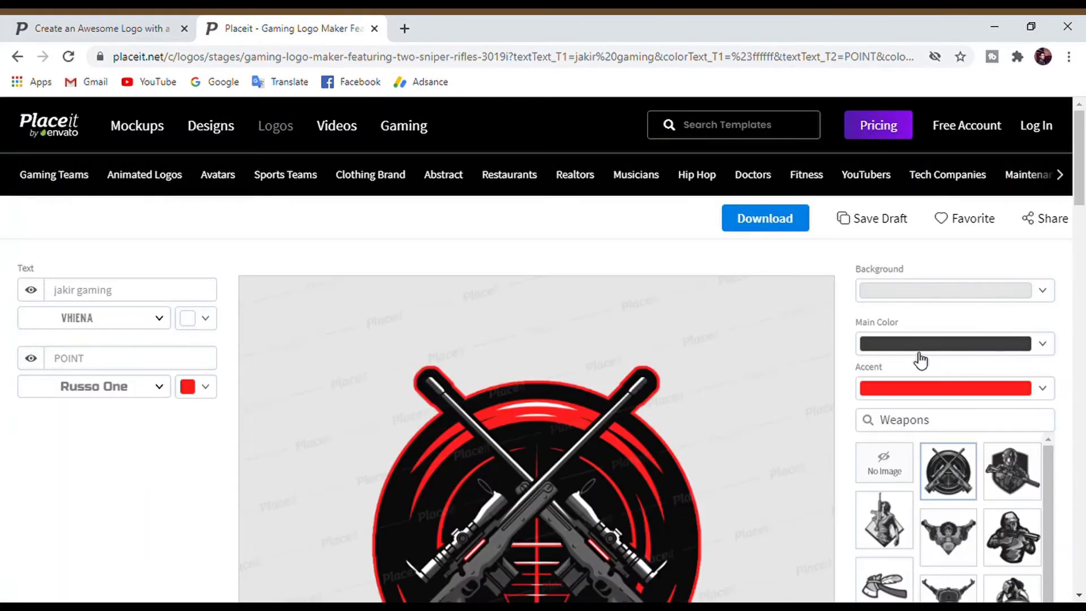
scroll(589, 356, down, 4)
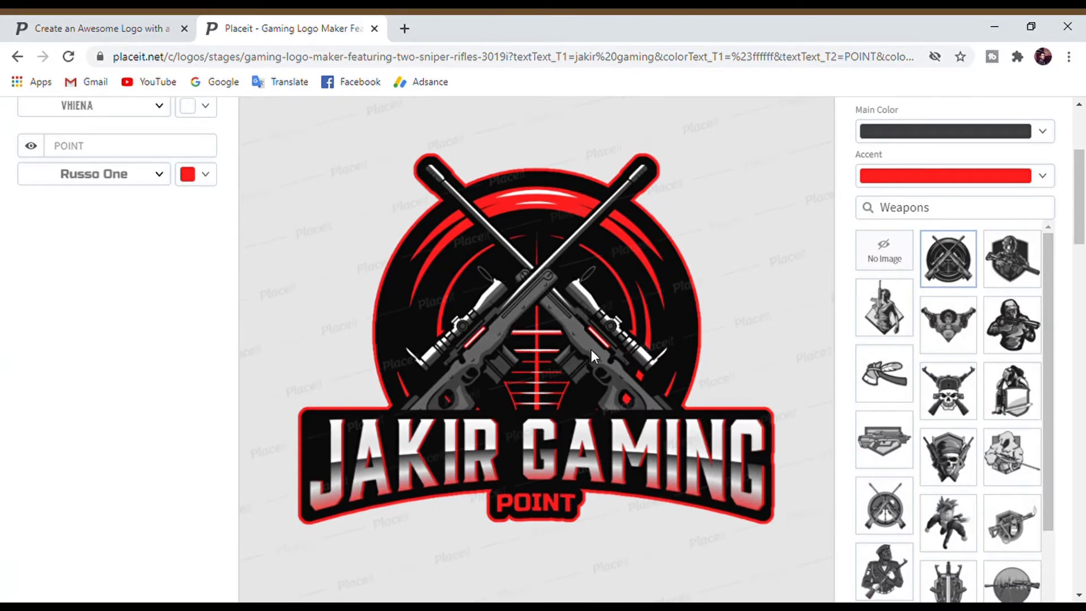
scroll(594, 349, up, 2)
scroll(594, 349, down, 2)
- Hide the secondary text "POINT" in the logo and check the resulting design
scroll(588, 517, up, 4)
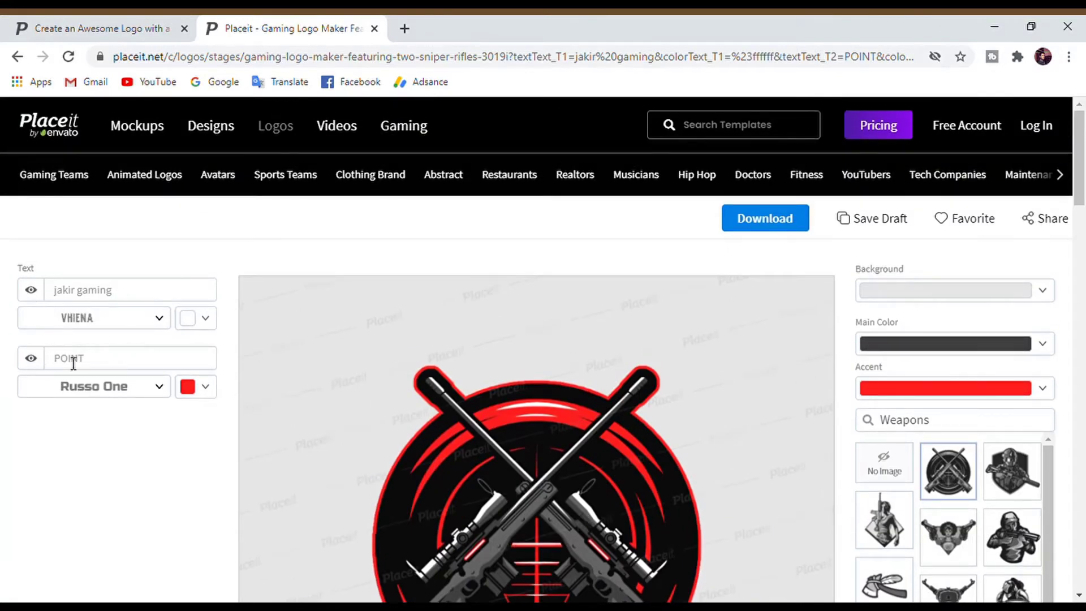
click(31, 359)
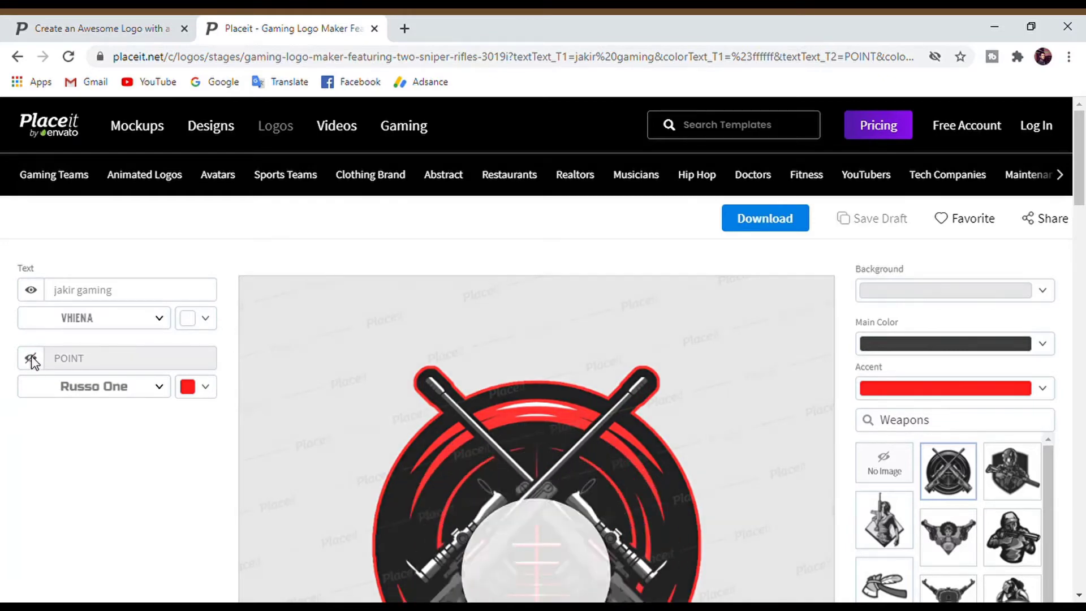
scroll(66, 363, down, 3)
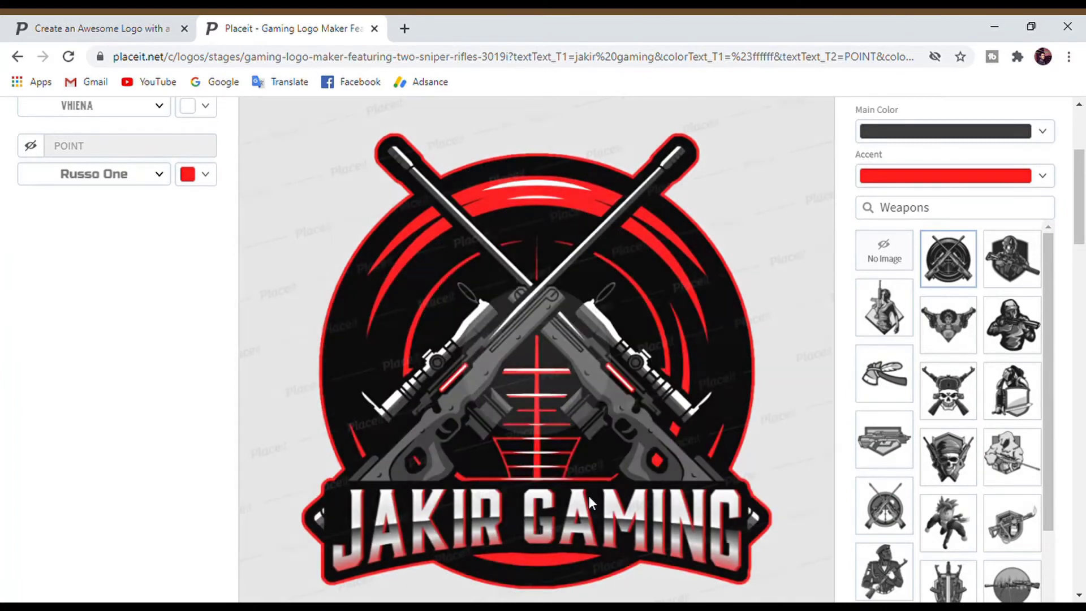
scroll(586, 480, down, 2)
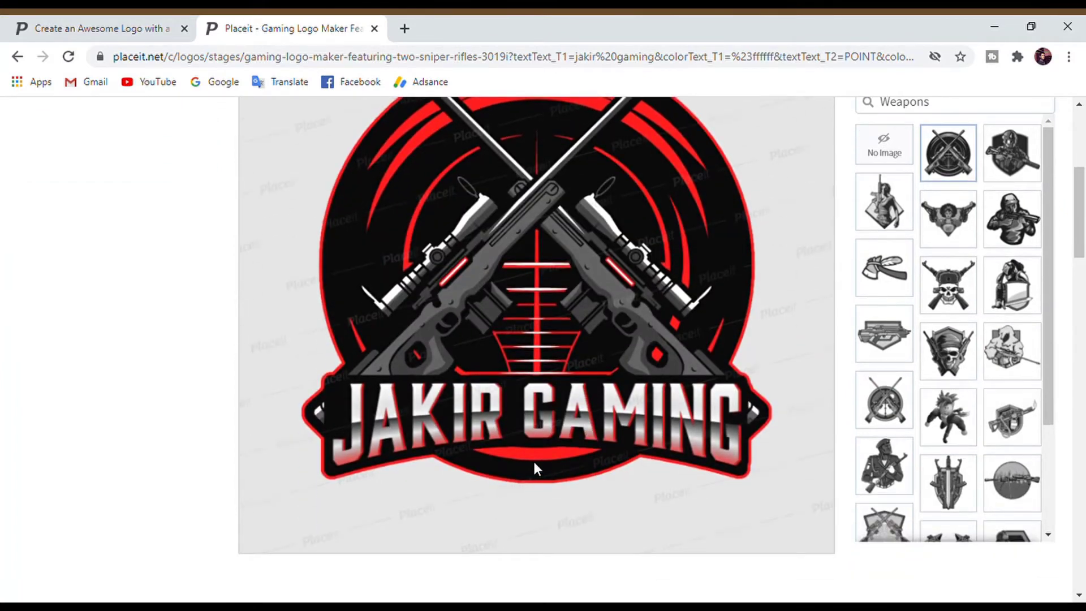
scroll(505, 473, up, 2)
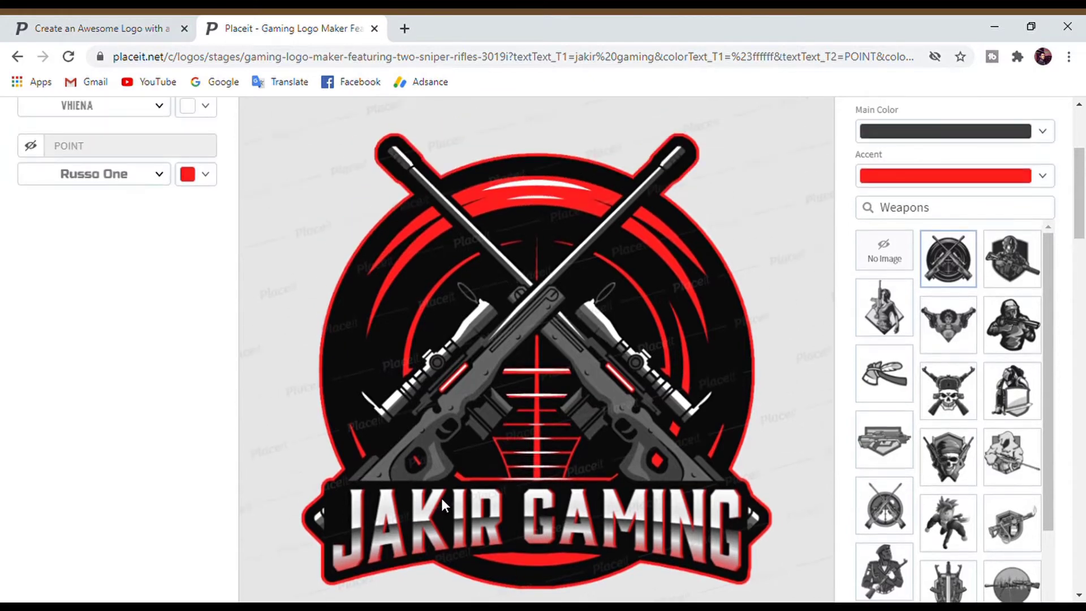
scroll(566, 505, up, 2)
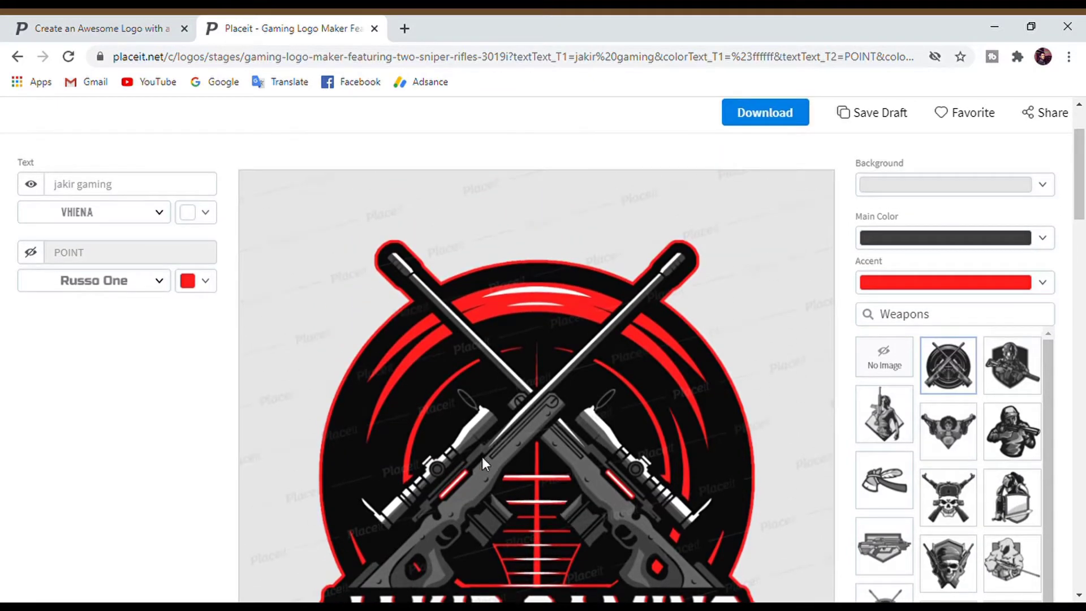
scroll(490, 456, down, 2)
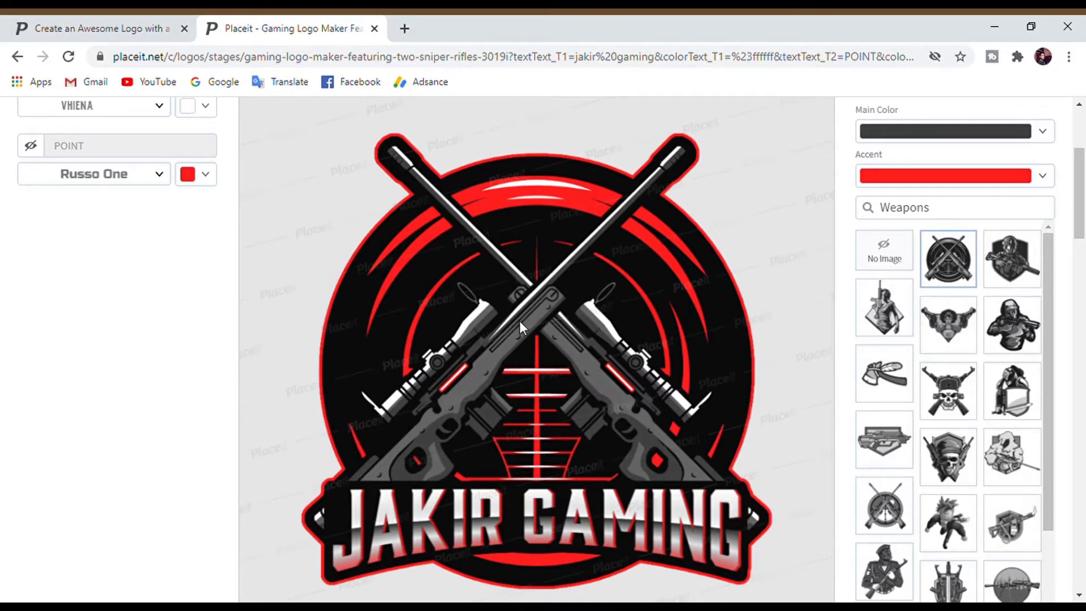
- Look through the Weapons graphics and replace the crossed rifles with the helmeted soldier holding a rifle in front of a shield
scroll(962, 373, down, 3)
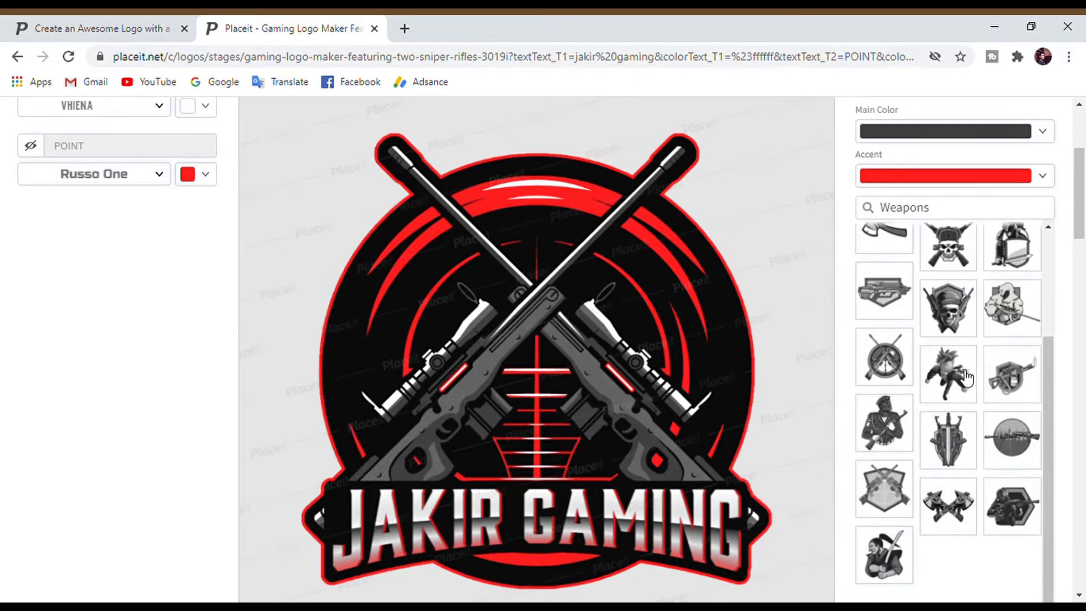
scroll(966, 376, down, 4)
scroll(964, 374, down, 3)
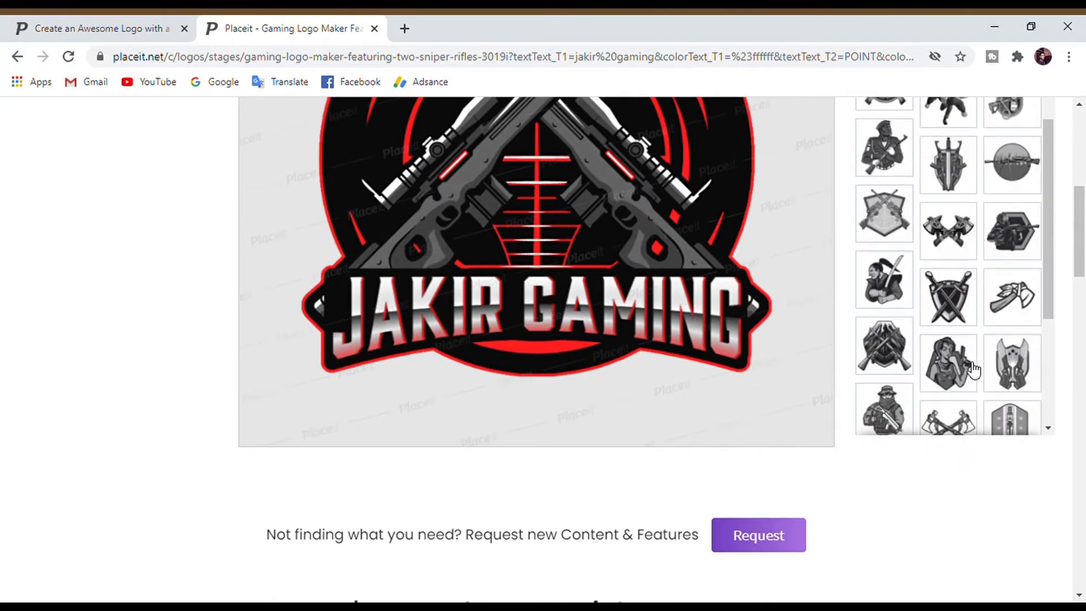
scroll(972, 370, down, 6)
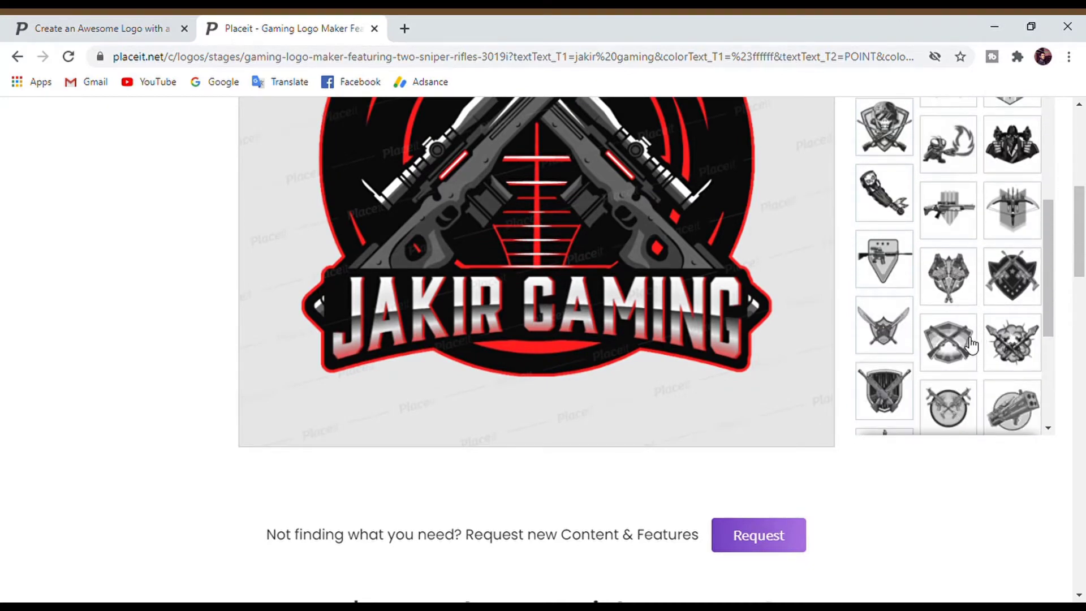
scroll(970, 344, down, 6)
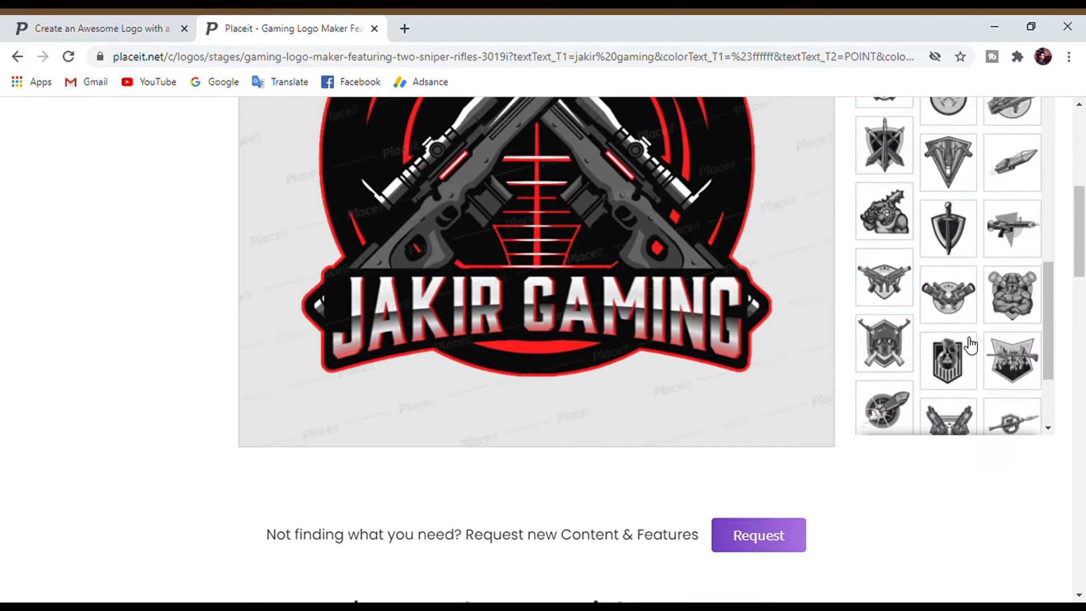
scroll(971, 344, up, 10)
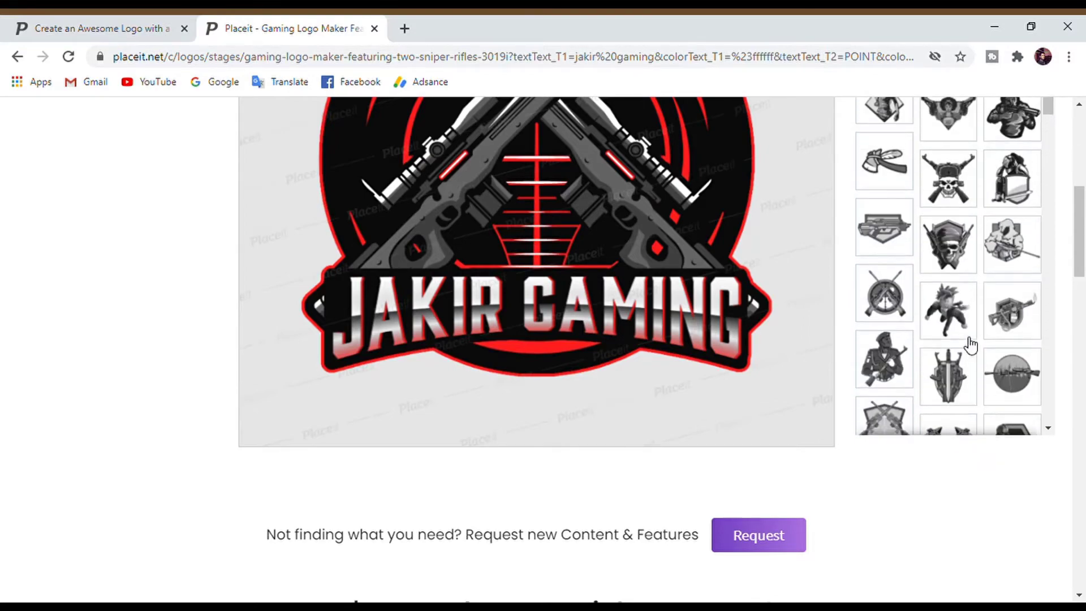
scroll(843, 308, up, 5)
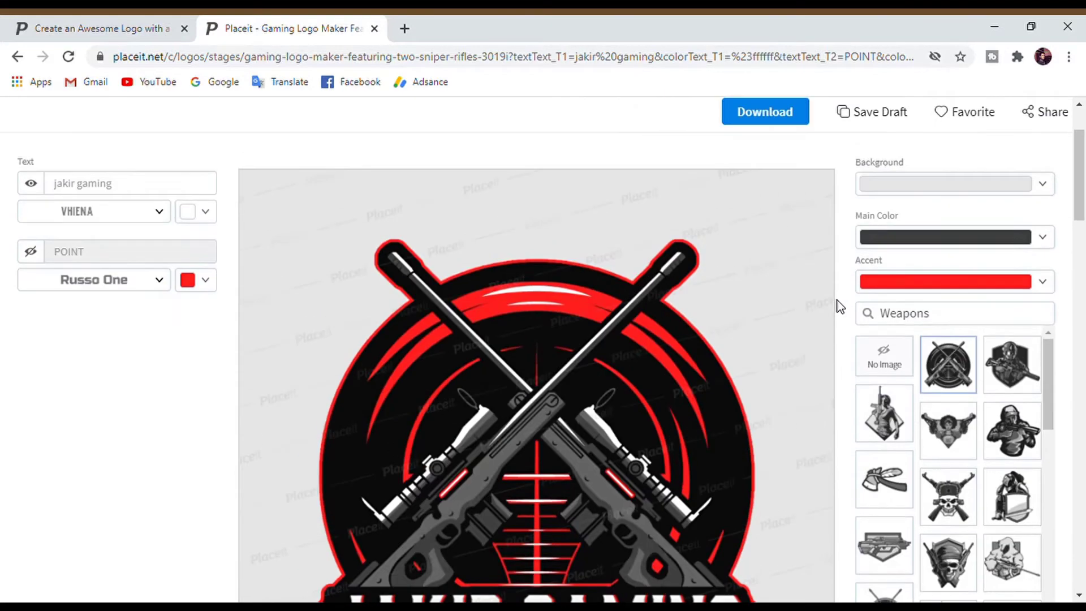
click(920, 316)
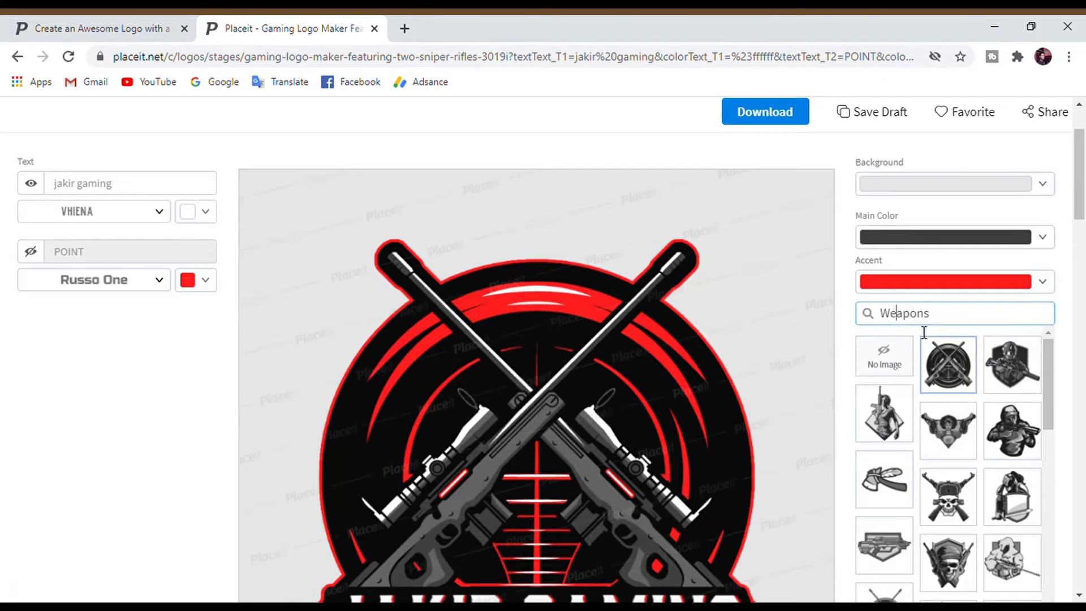
scroll(962, 455, down, 3)
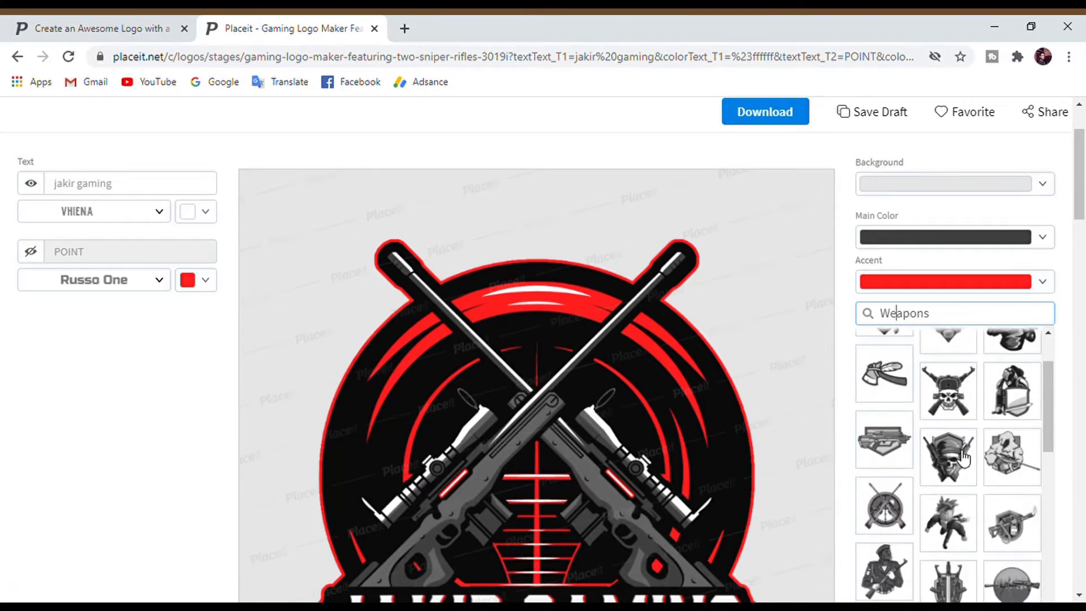
scroll(965, 453, up, 4)
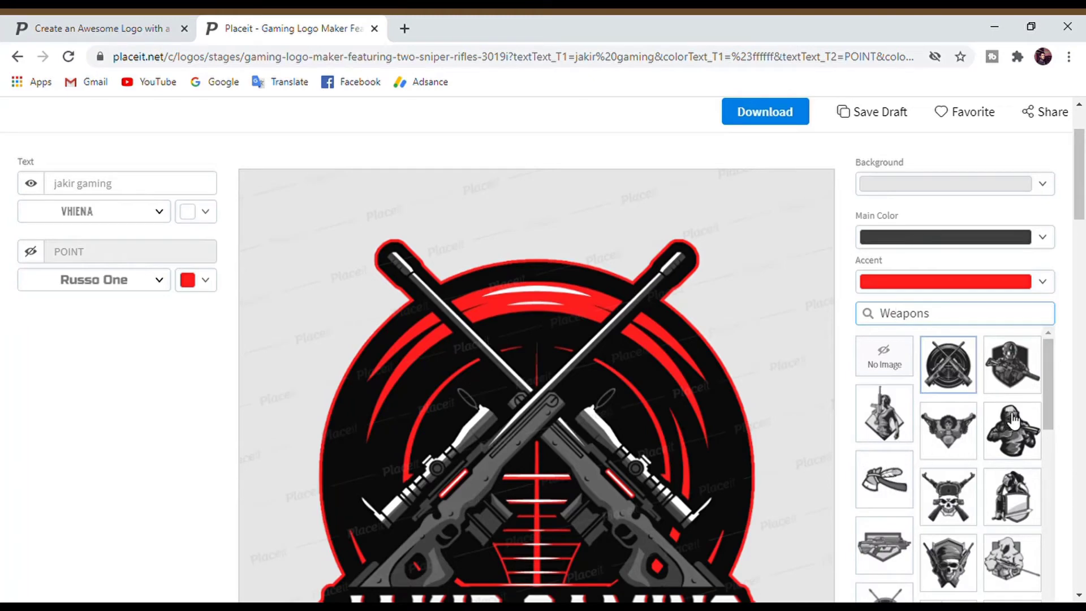
click(1014, 375)
scroll(735, 382, down, 2)
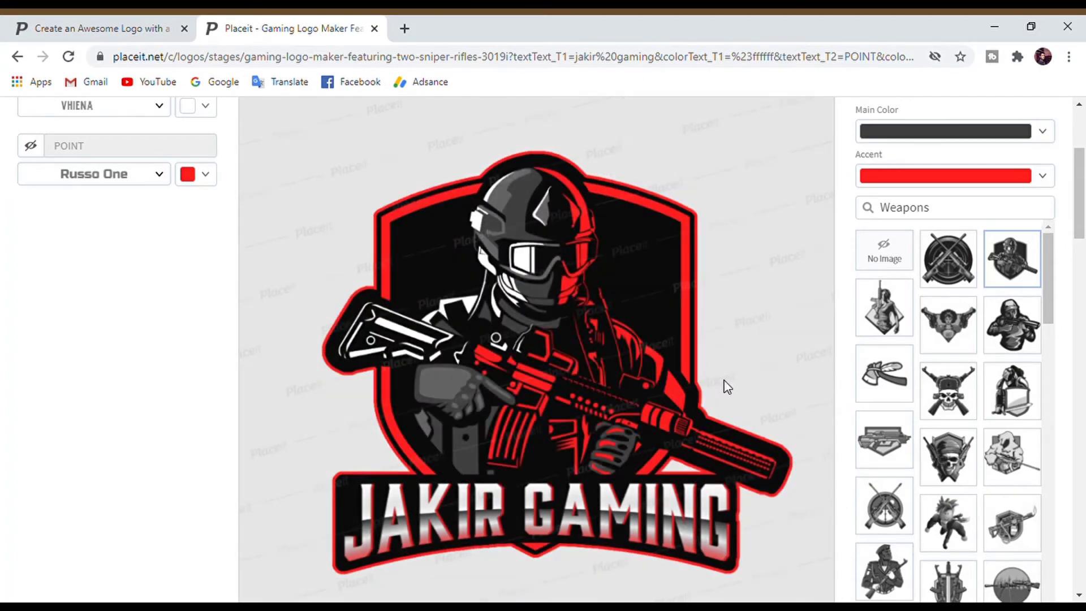
- Change the logo's accent color from the color palette to bright yellow
scroll(726, 386, down, 2)
scroll(726, 383, up, 2)
scroll(543, 369, up, 2)
scroll(543, 371, down, 2)
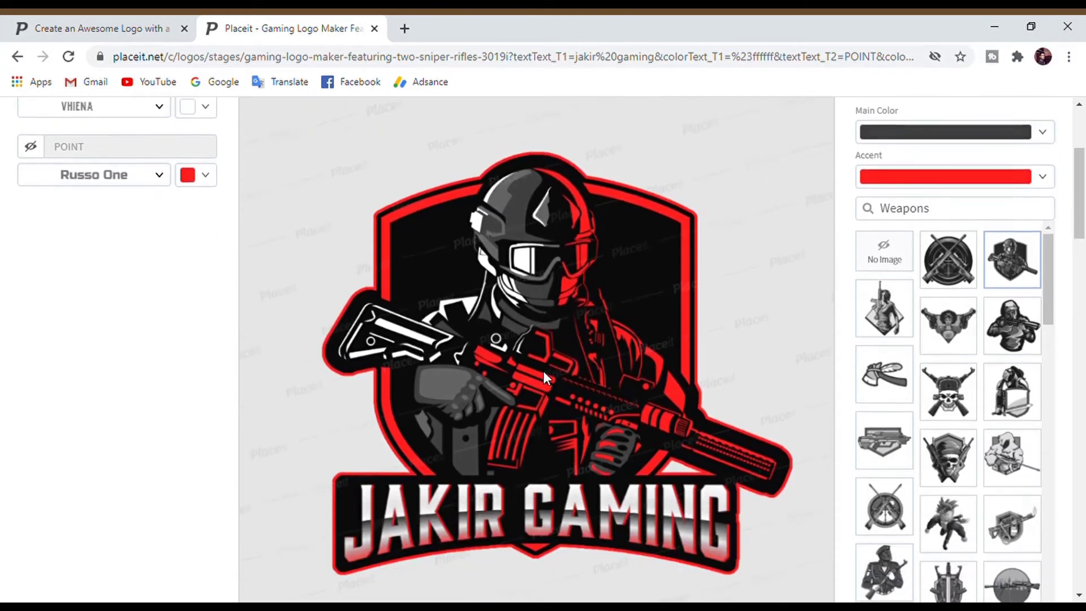
scroll(874, 238, up, 2)
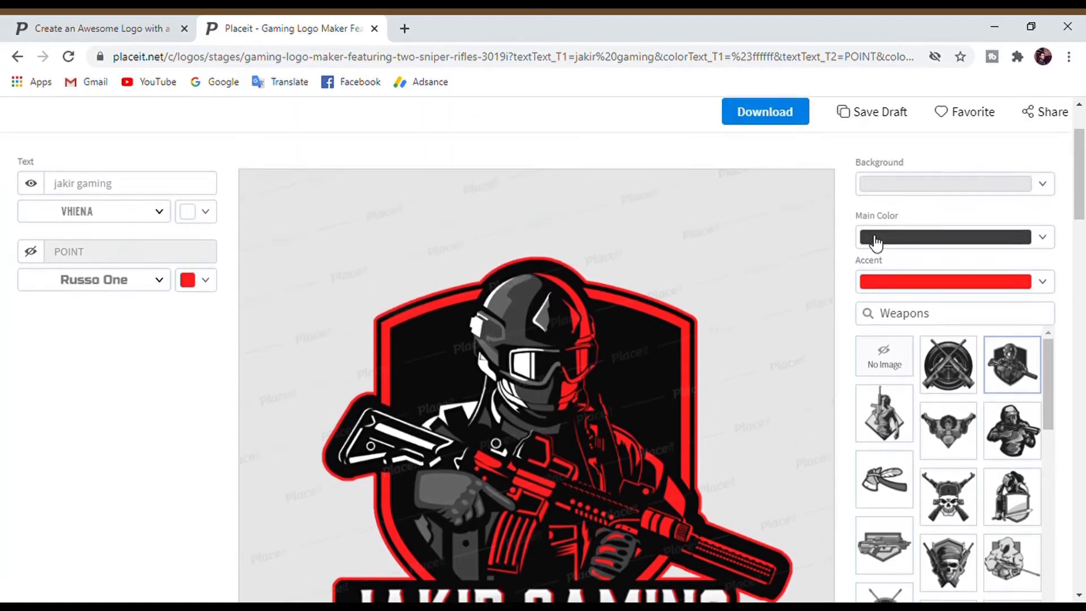
click(1016, 287)
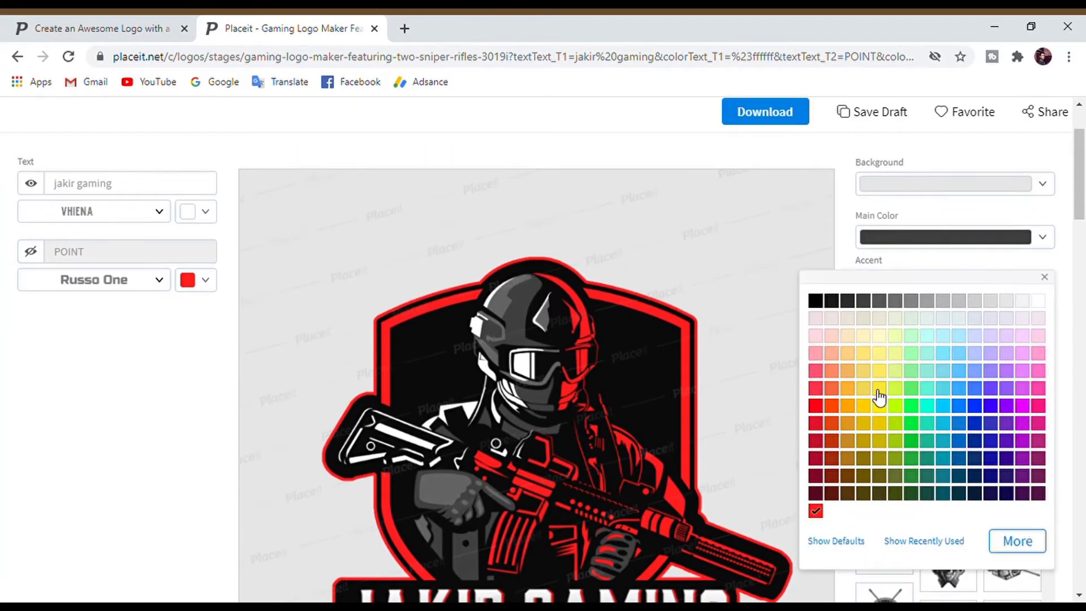
scroll(526, 406, down, 2)
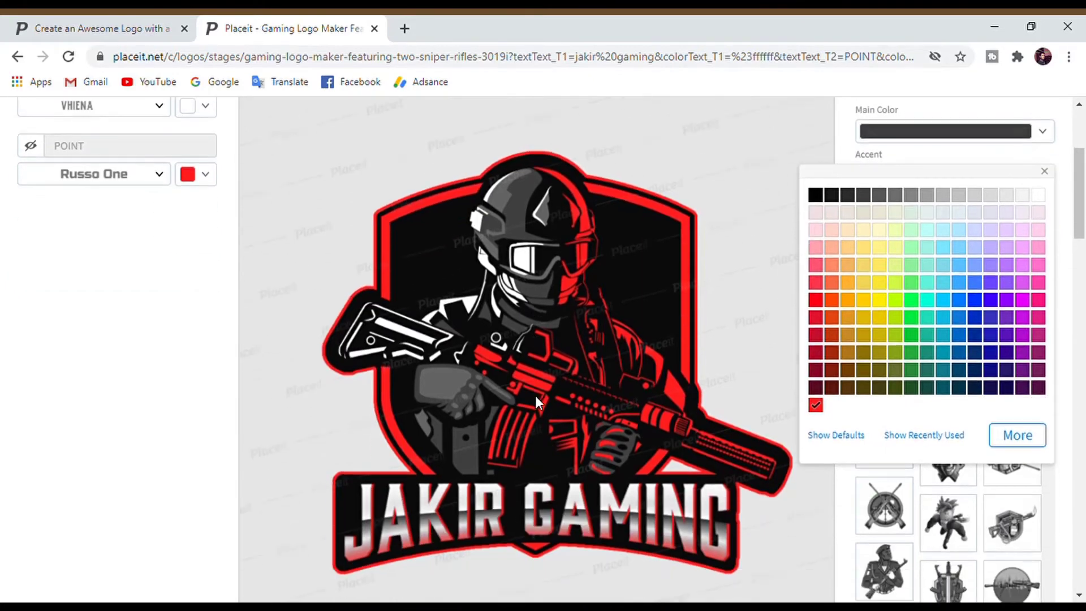
click(885, 305)
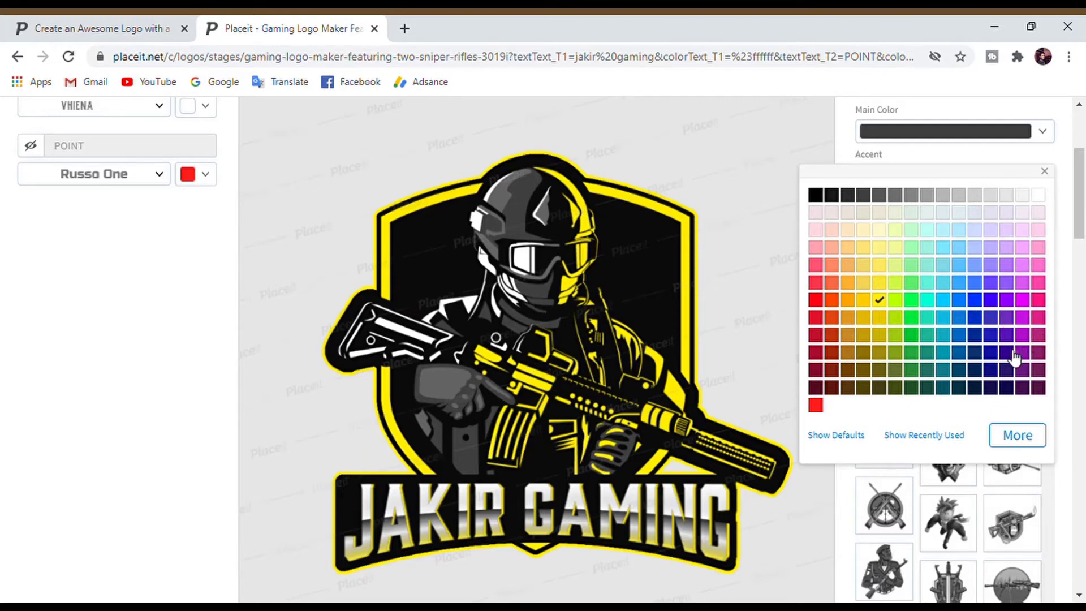
- Try a dark blue accent color on the logo, restore bright yellow, and close the color palette
click(975, 318)
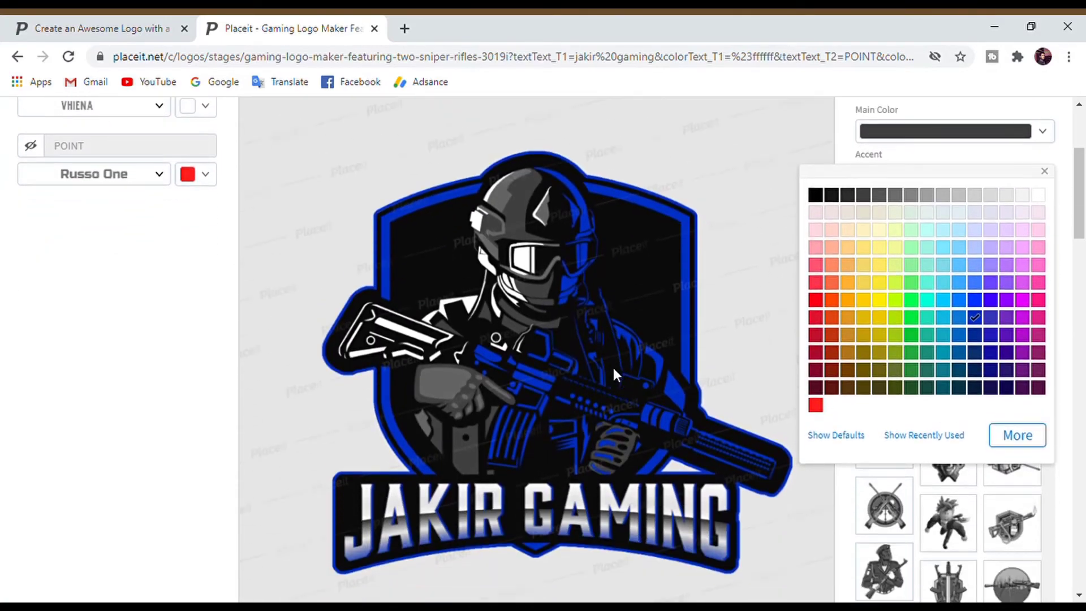
click(883, 302)
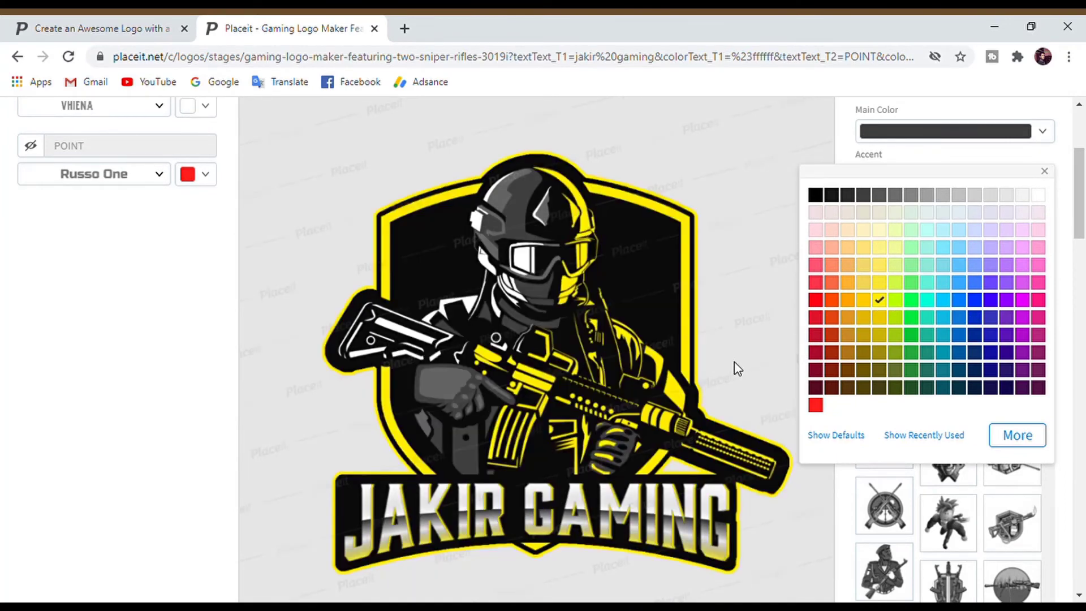
scroll(737, 368, down, 1)
scroll(738, 365, up, 1)
click(751, 352)
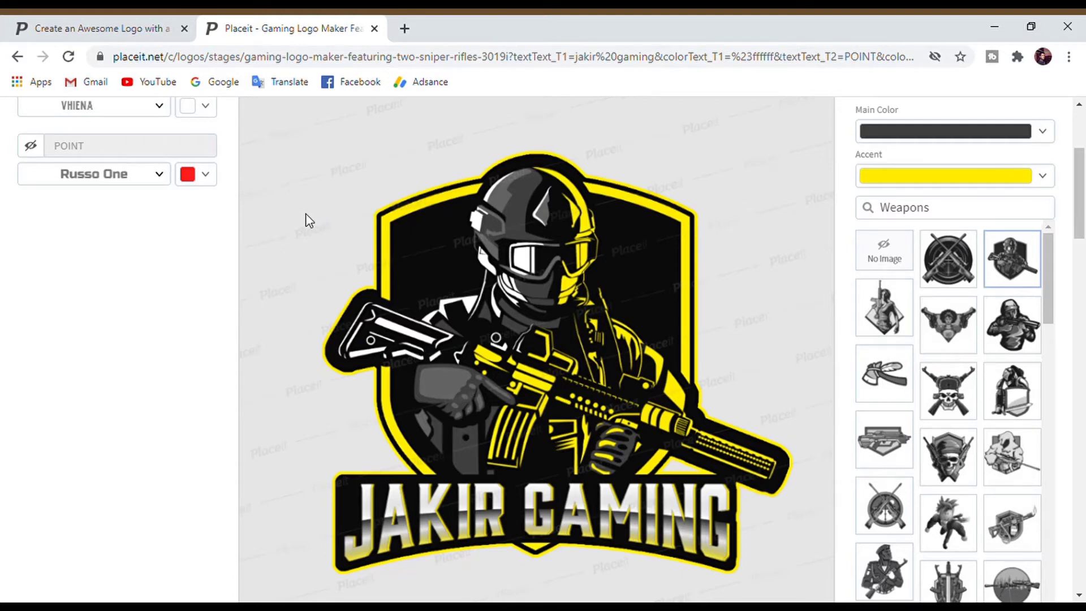
- Review the recolored logo design from the helmet to the name banner, along with the download option
scroll(356, 236, up, 4)
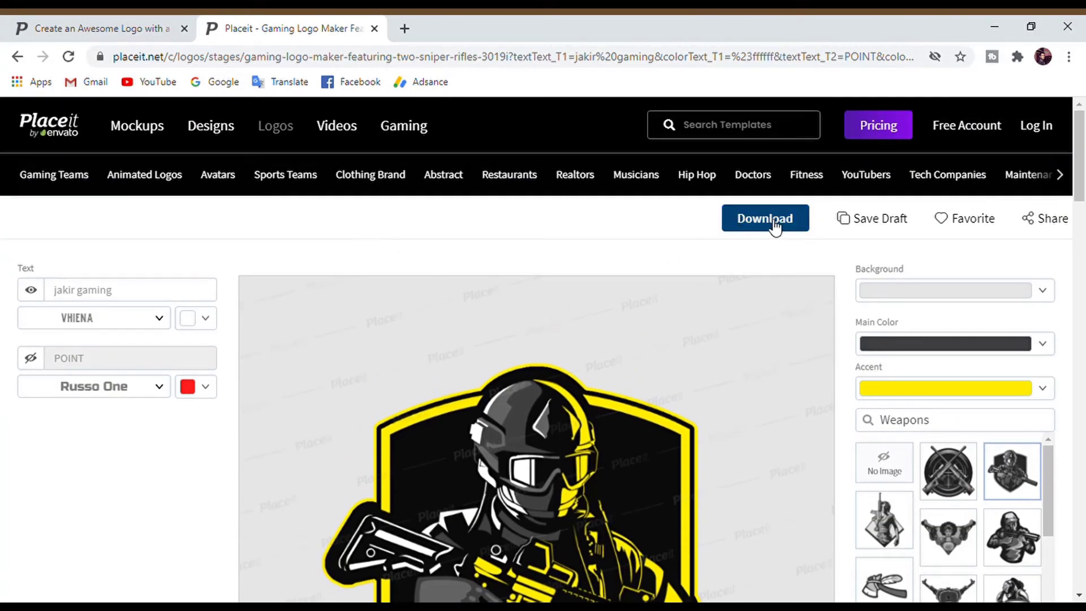
scroll(711, 342, down, 2)
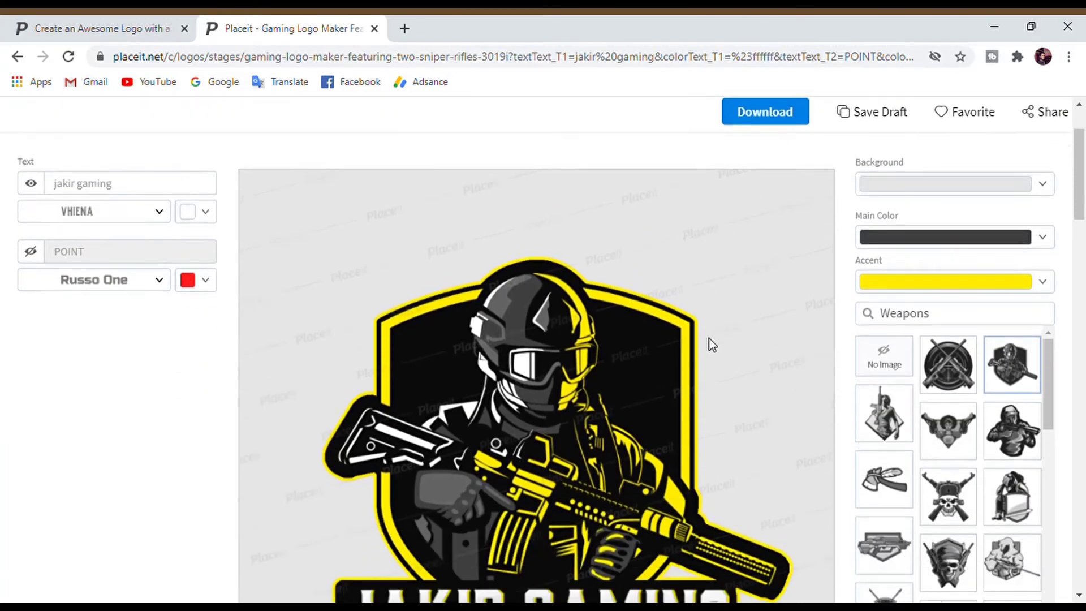
scroll(701, 335, down, 2)
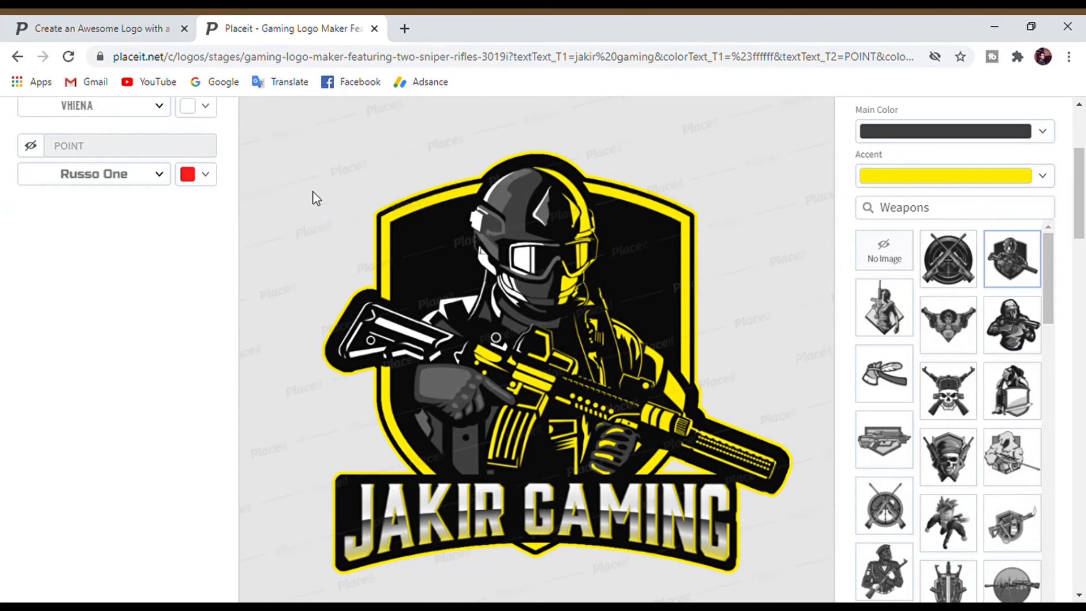
scroll(327, 208, up, 2)
scroll(327, 208, down, 2)
scroll(341, 199, down, 2)
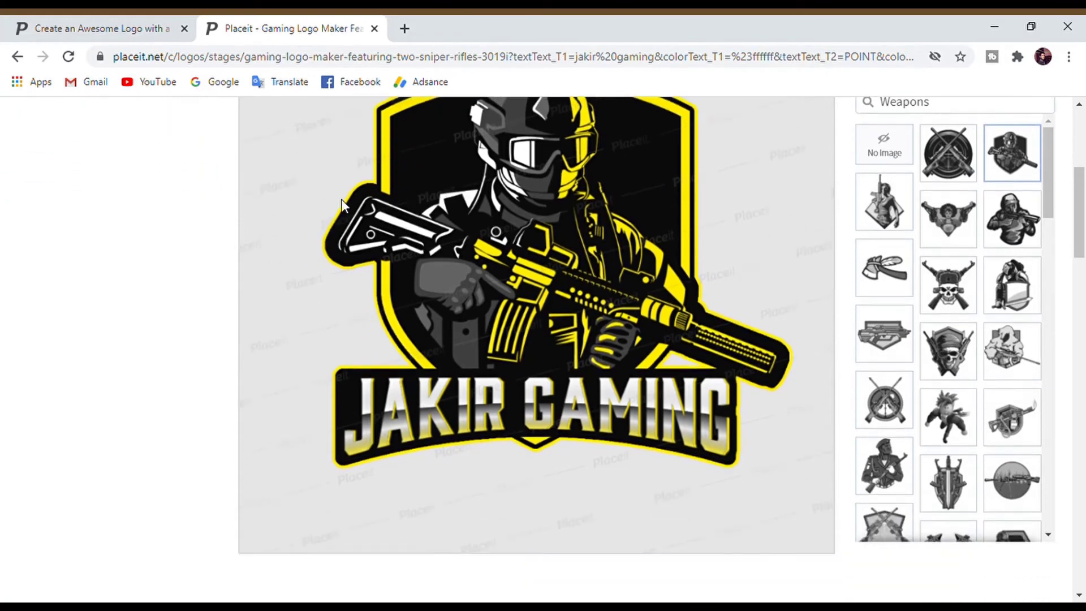
scroll(341, 199, up, 2)
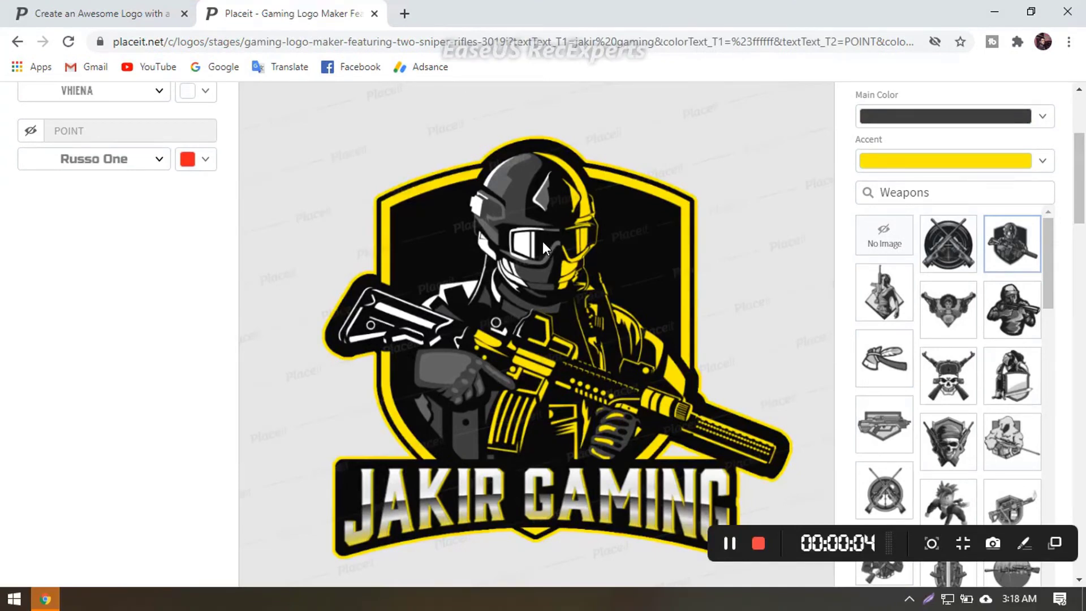
- Search for and open the Windows Snipping Tool, and move its window clear of the logo preview
click(14, 598)
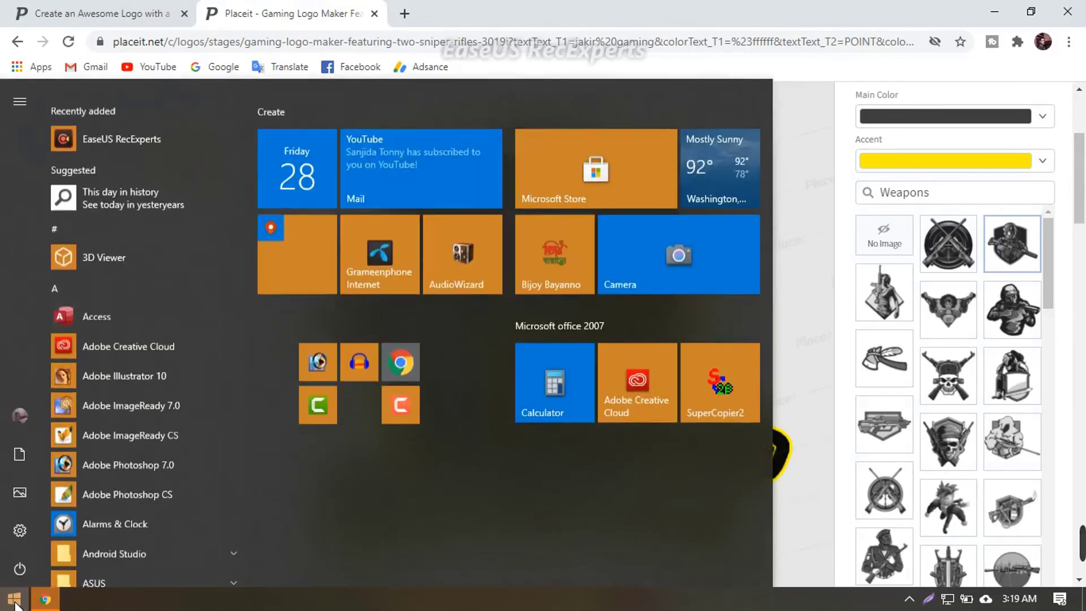
text(sn)
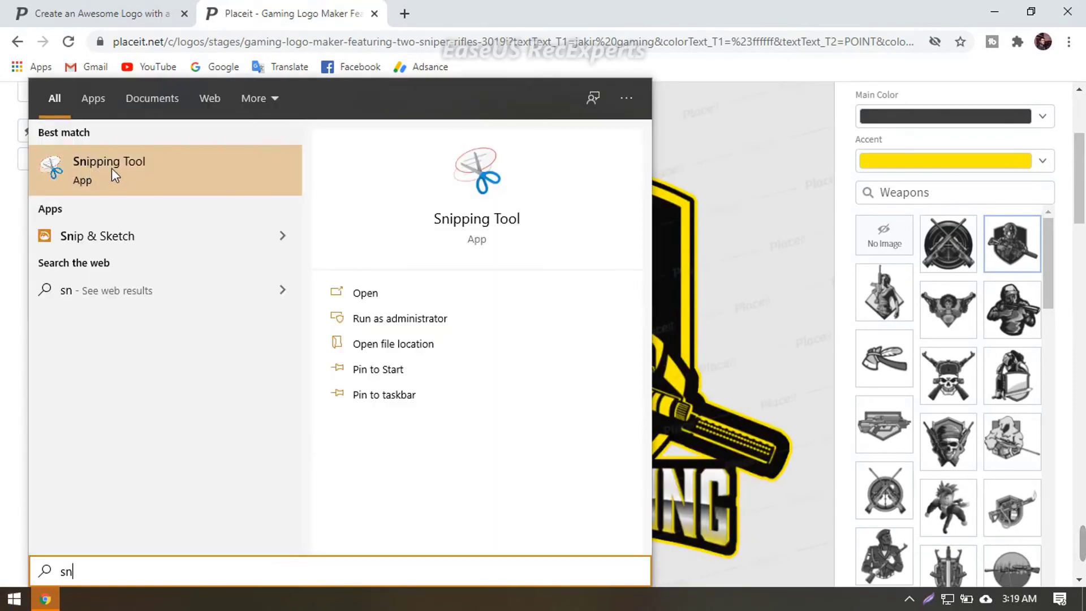
click(112, 170)
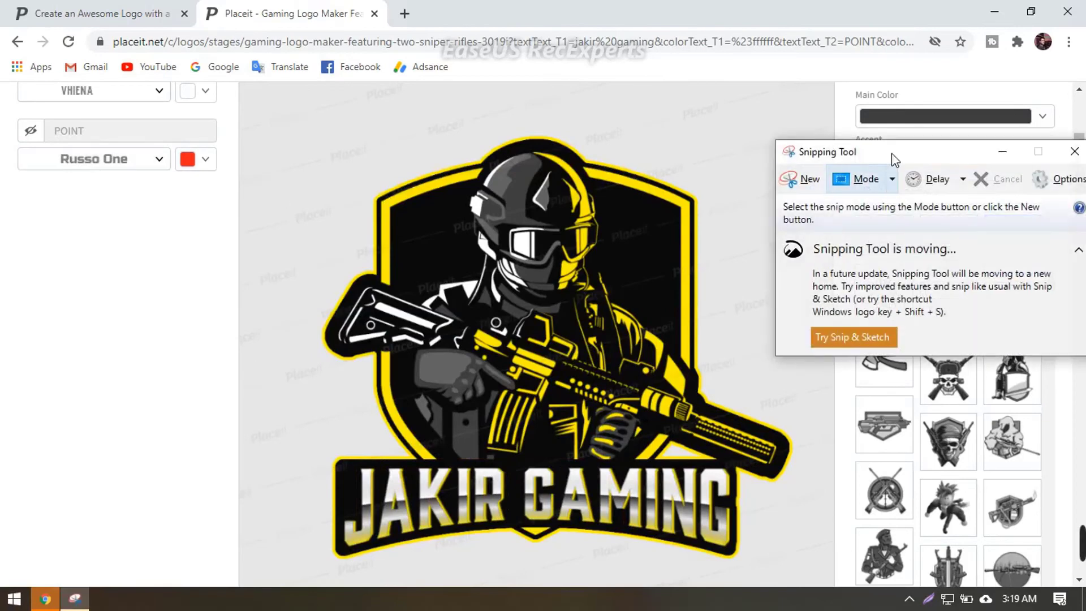
drag(950, 154, 975, 121)
drag(895, 123, 951, 121)
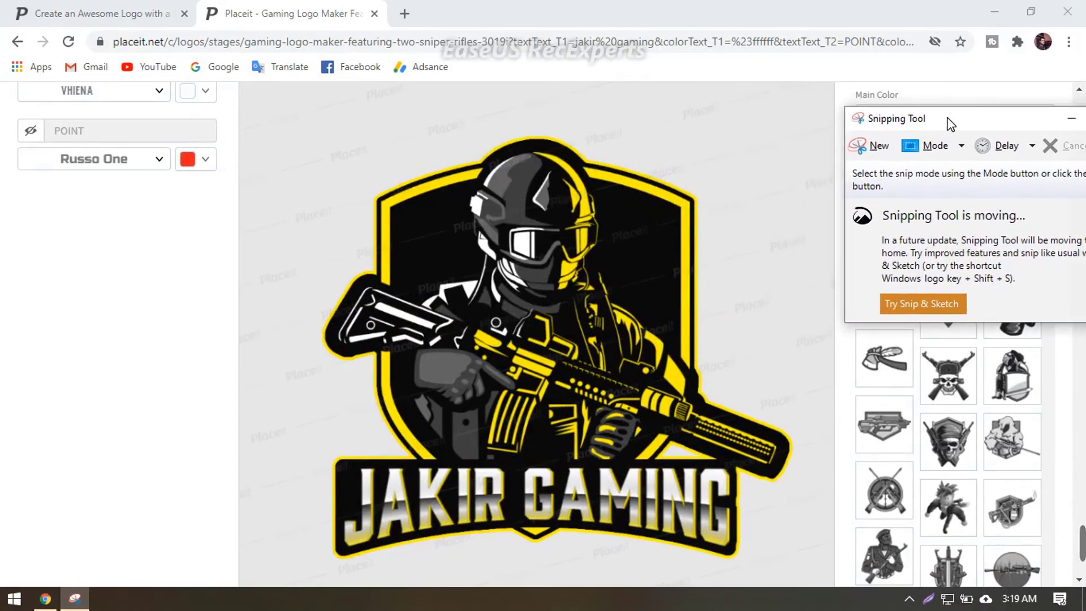
- Snip the area around the complete logo, save it to the Desktop as Capture.PNG, and close the Snipping Tool
click(874, 149)
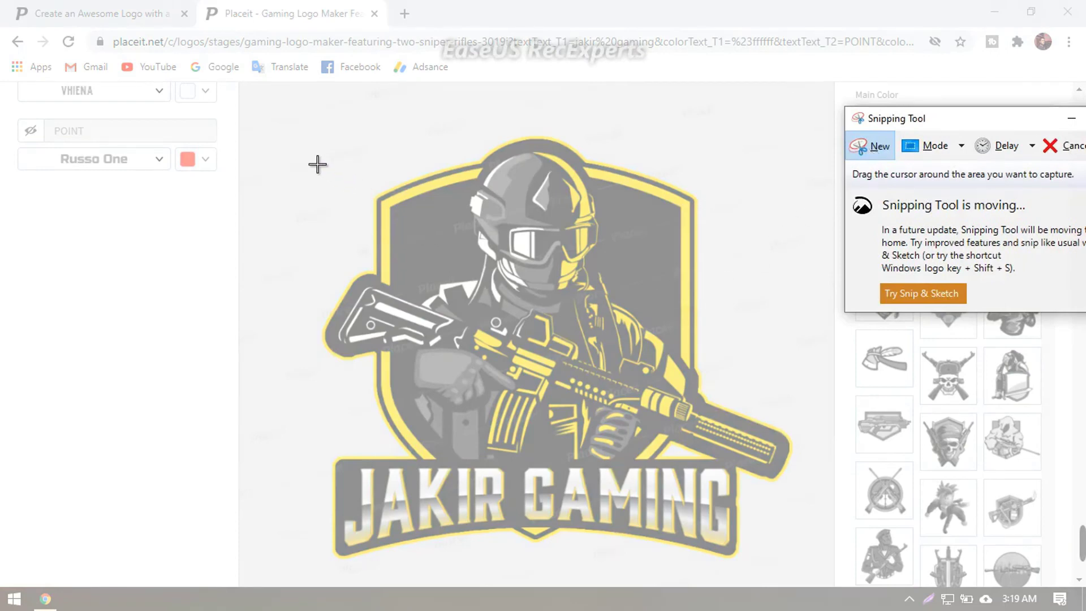
drag(288, 126, 829, 597)
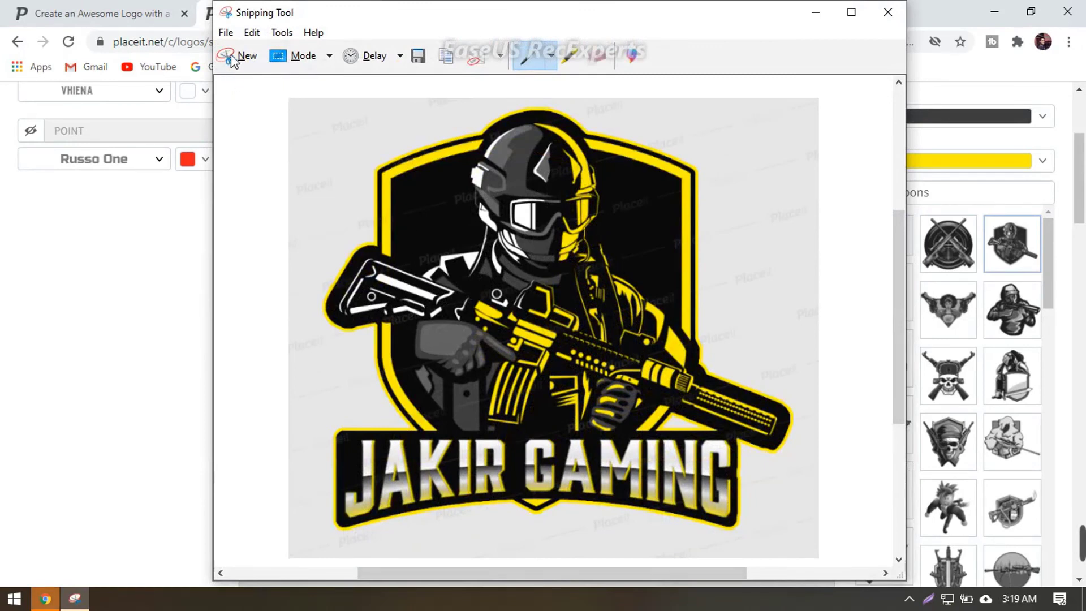
click(226, 33)
mouse_move(252, 33)
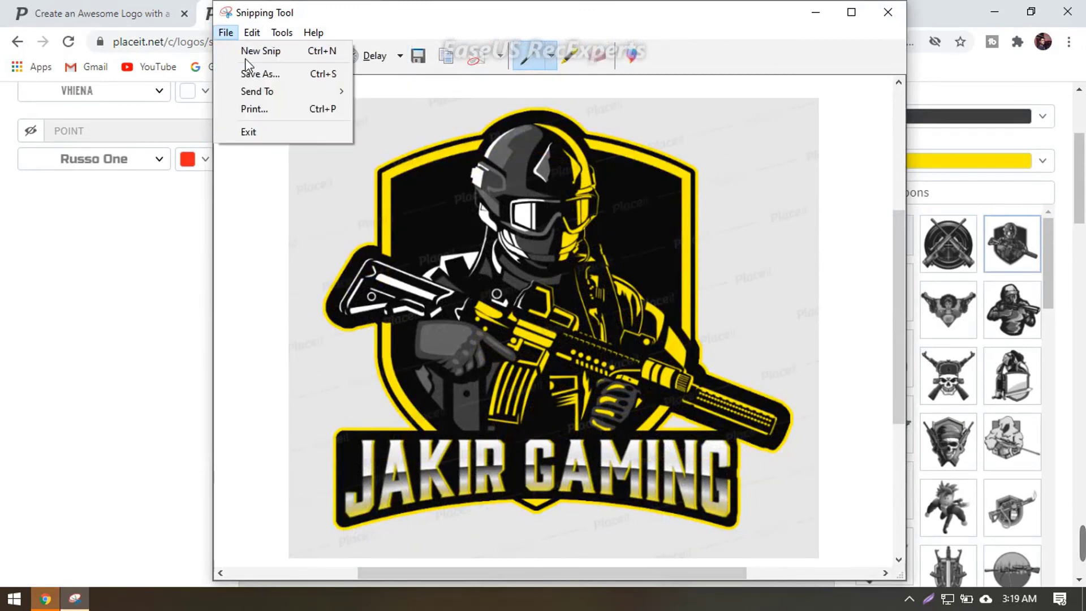
click(252, 77)
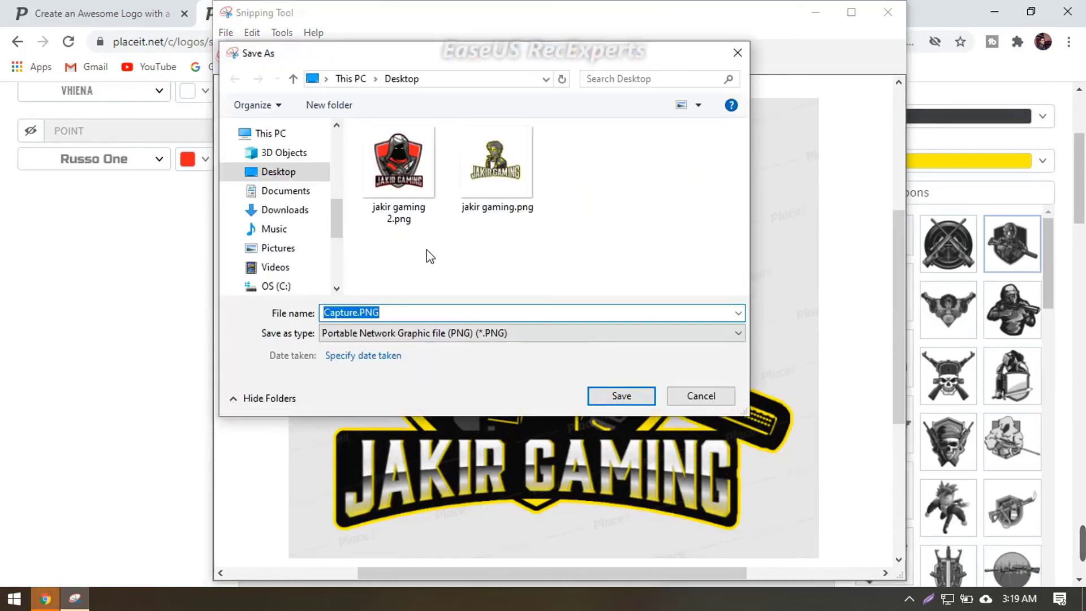
click(289, 177)
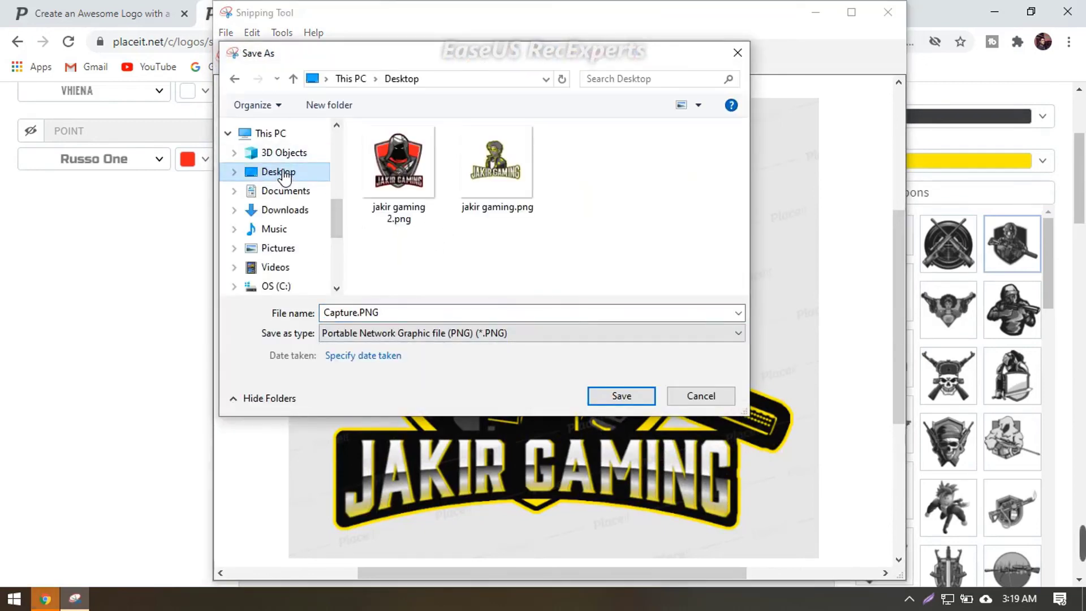
click(617, 399)
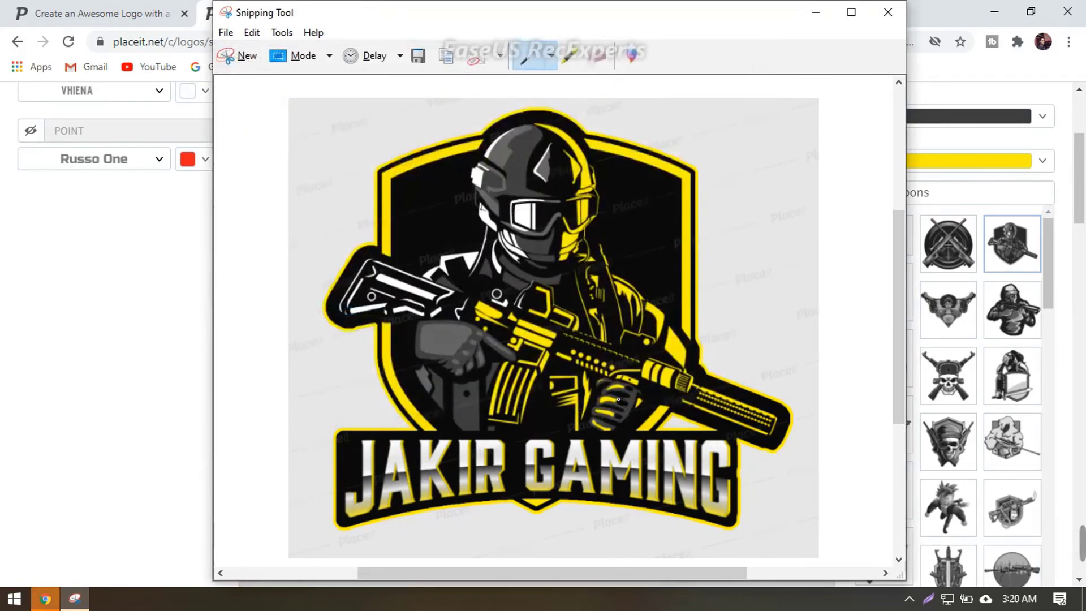
click(888, 12)
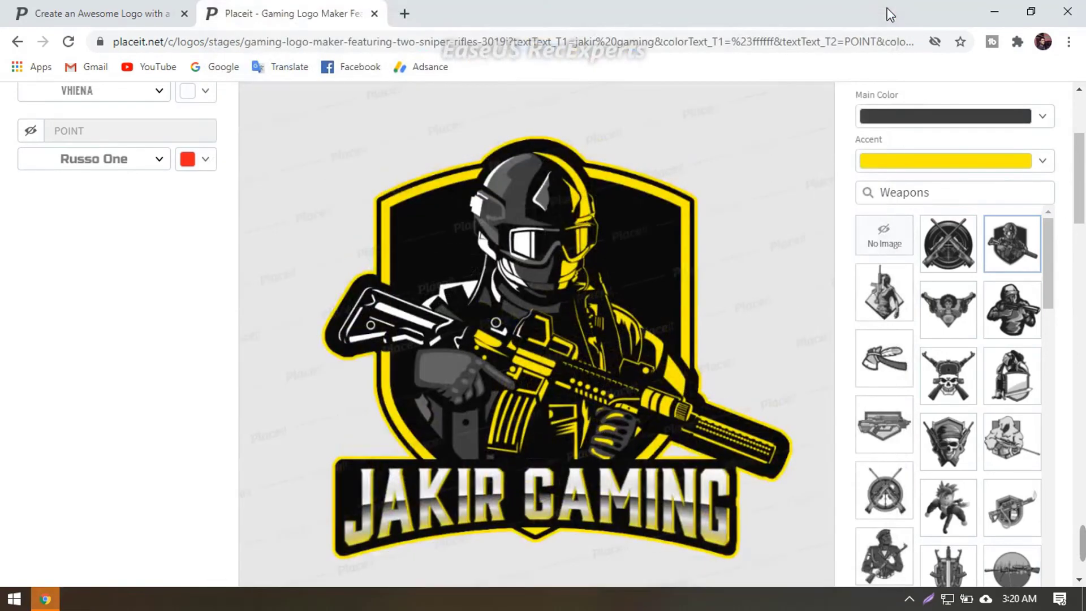
- Close the browser and open the Capture.PNG image from the desktop
click(1068, 11)
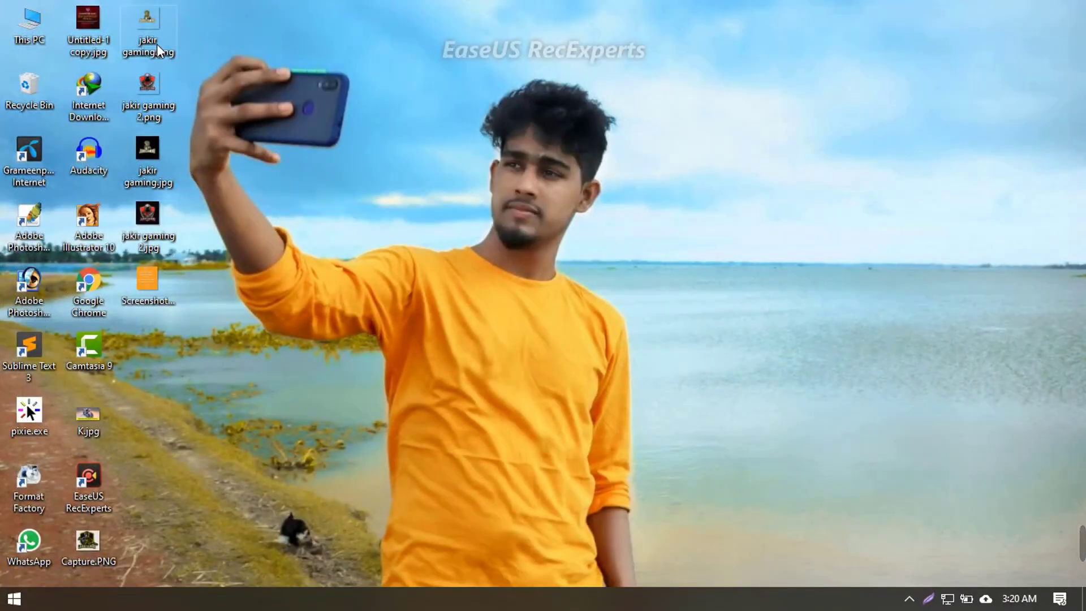
click(109, 545)
double_click(108, 545)
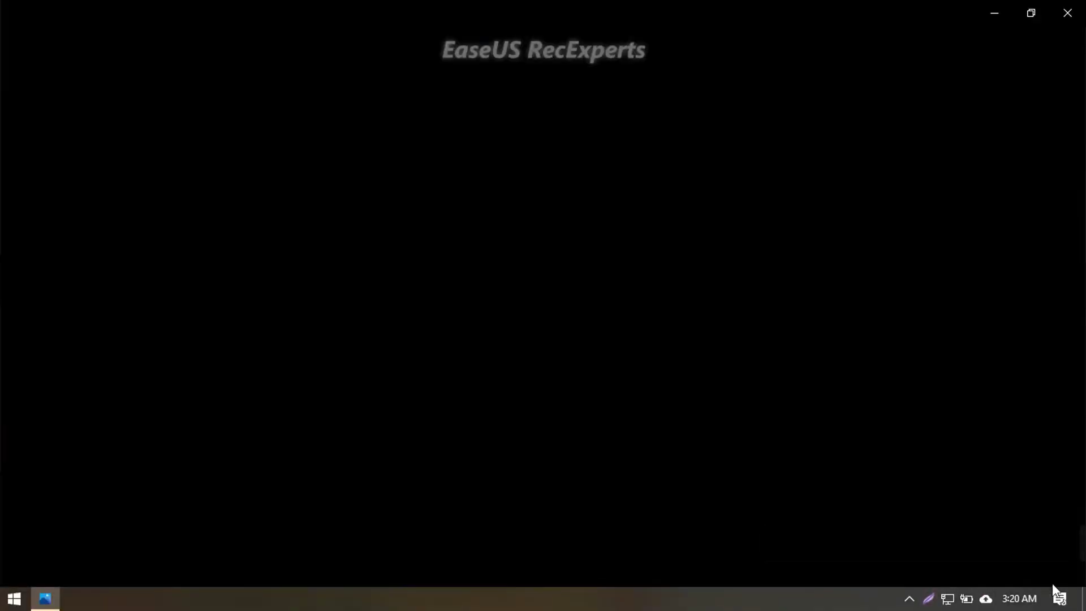